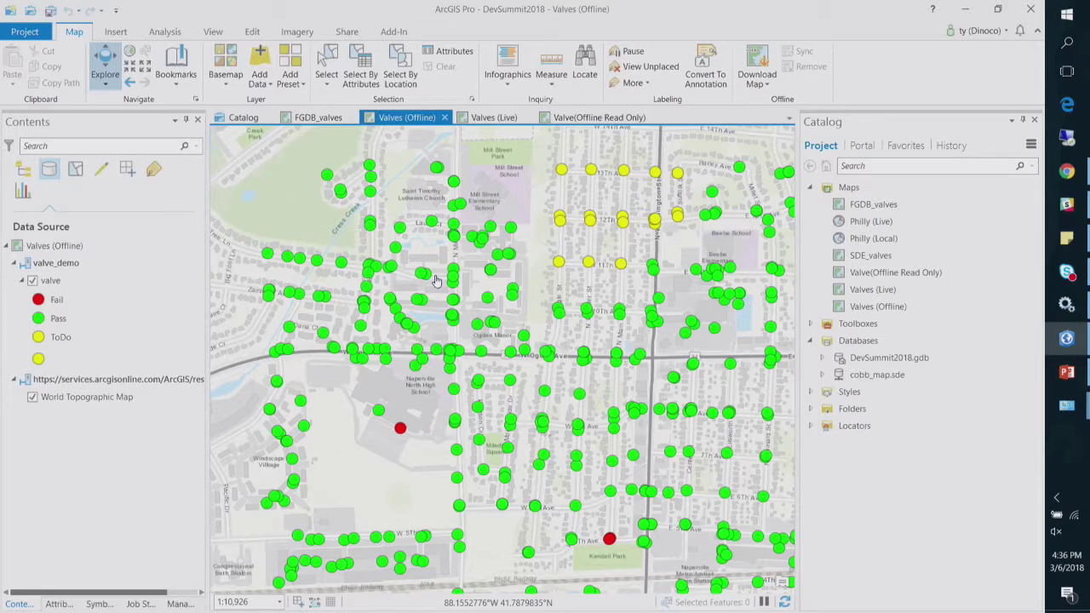
# Start sharing the FGDB_valves map's valves layer as a web layer
pyautogui.click(343, 117)
pyautogui.click(77, 265)
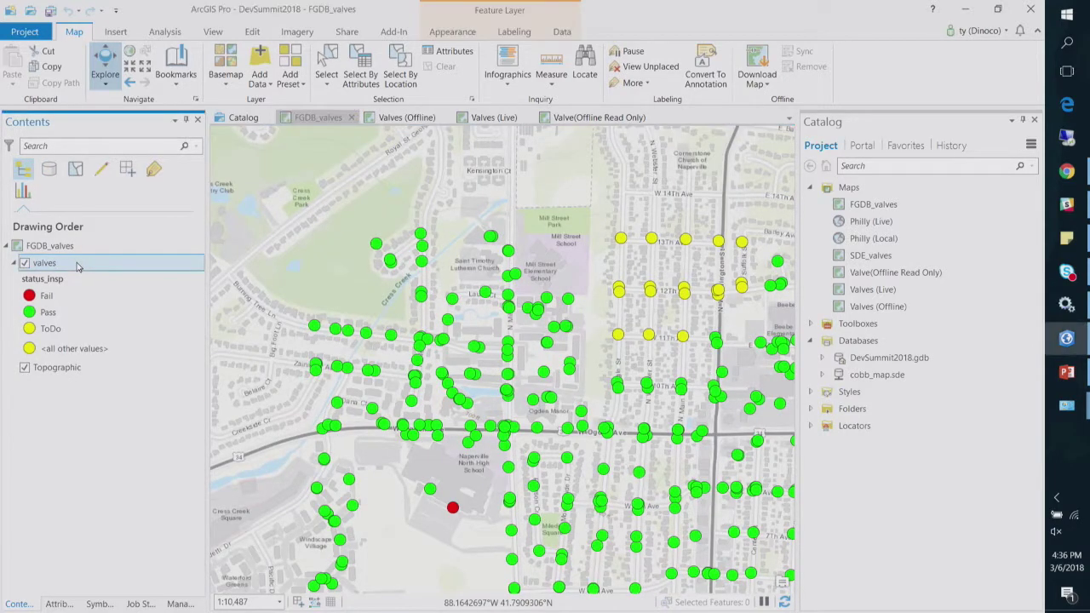
pyautogui.rightClick(77, 266)
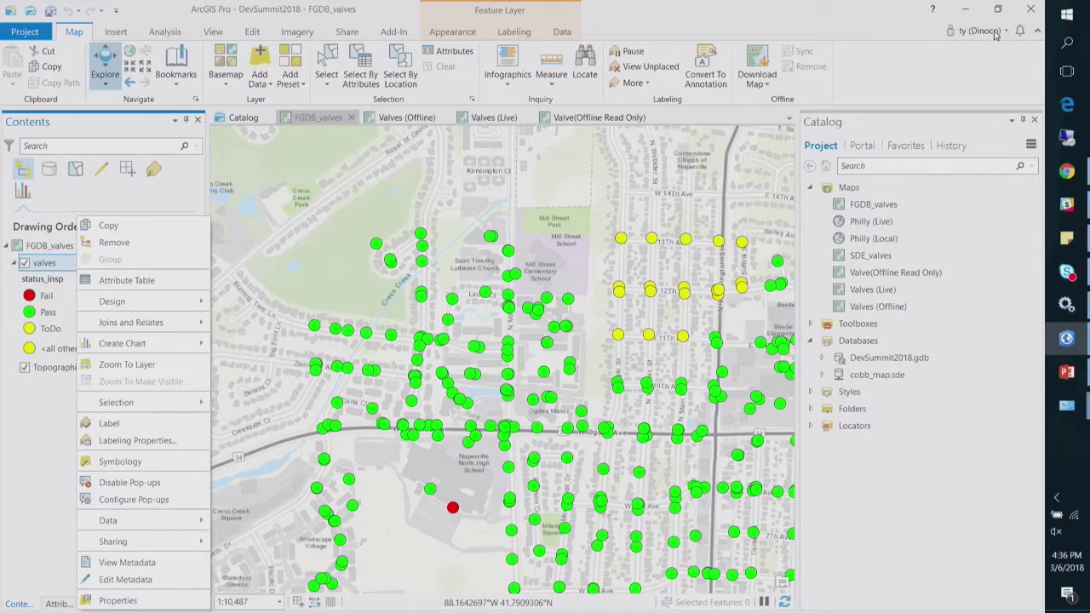
pyautogui.moveTo(156, 546)
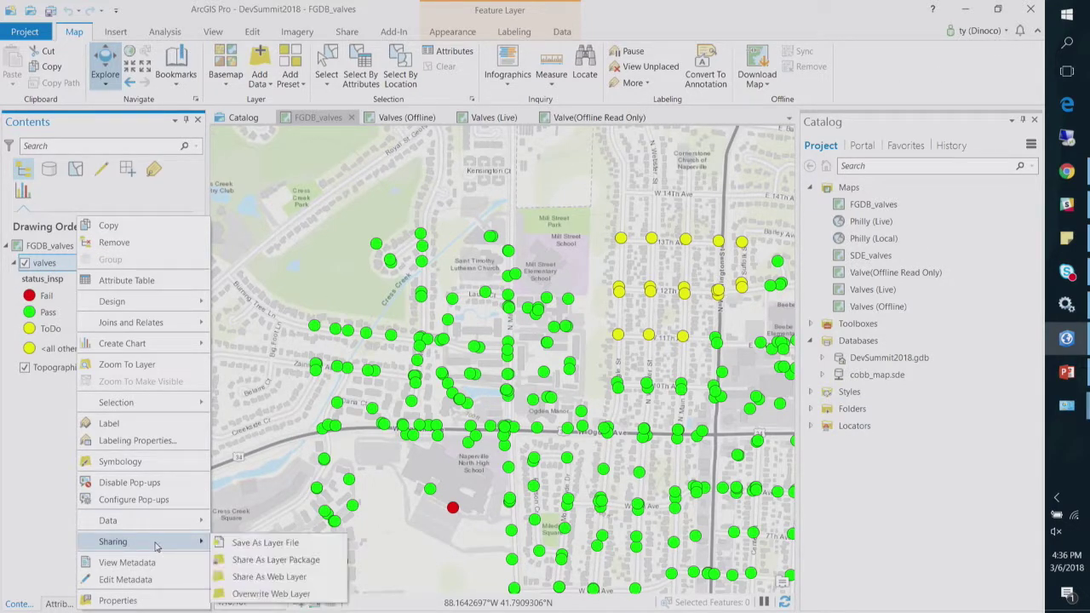
pyautogui.click(261, 578)
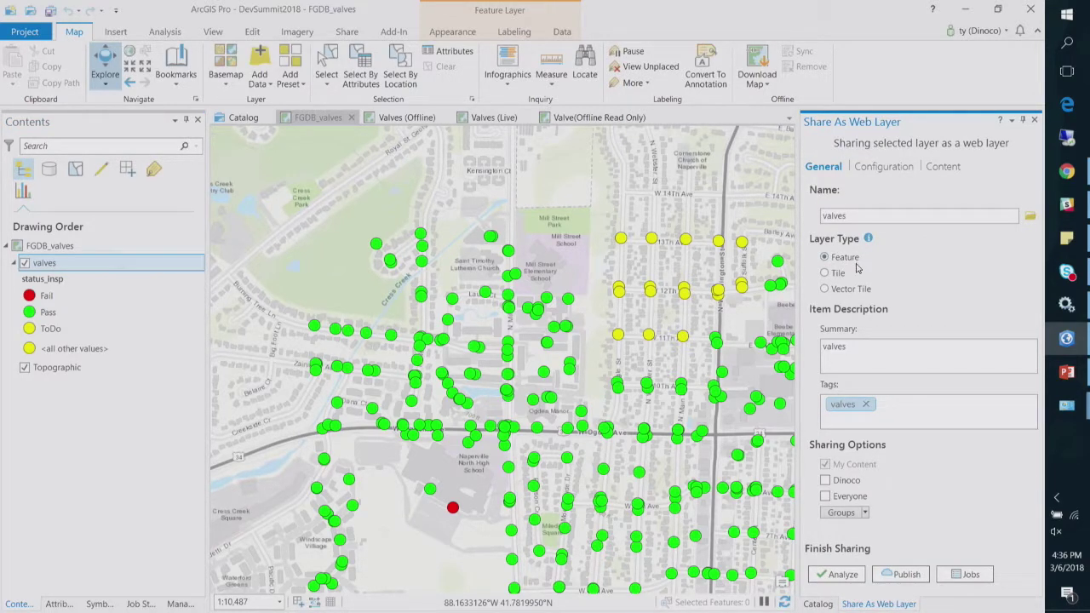
# Enable editing and sync in the web layer configuration, then return to the Valves (Offline) map
pyautogui.click(892, 167)
pyautogui.click(824, 261)
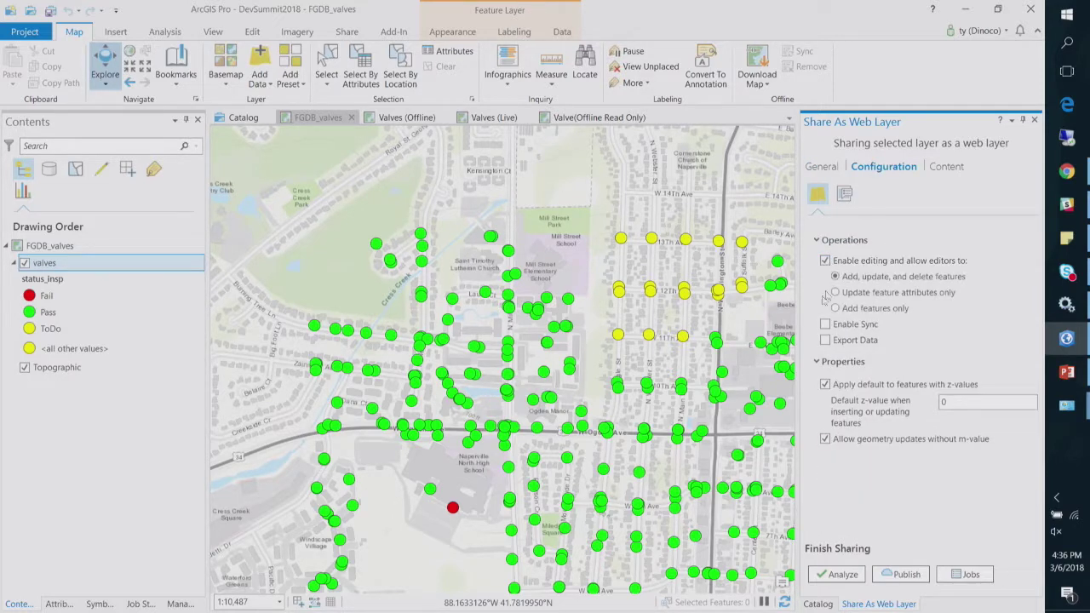
pyautogui.click(826, 324)
pyautogui.click(404, 118)
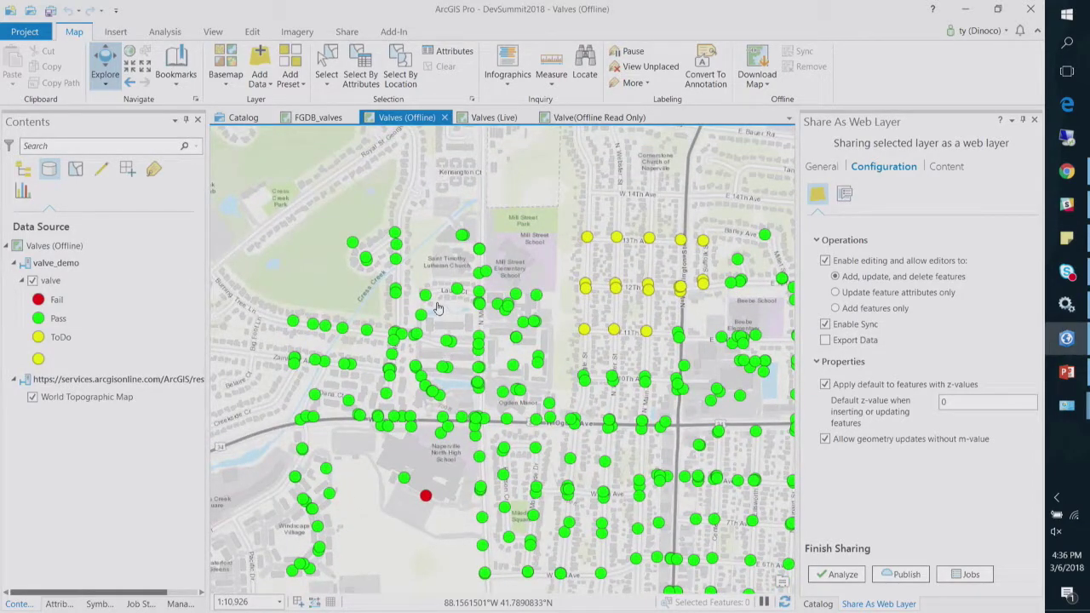
# Zoom to the Cress Creek cul-de-sac and download that area with its basemap for offline use
pyautogui.click(818, 604)
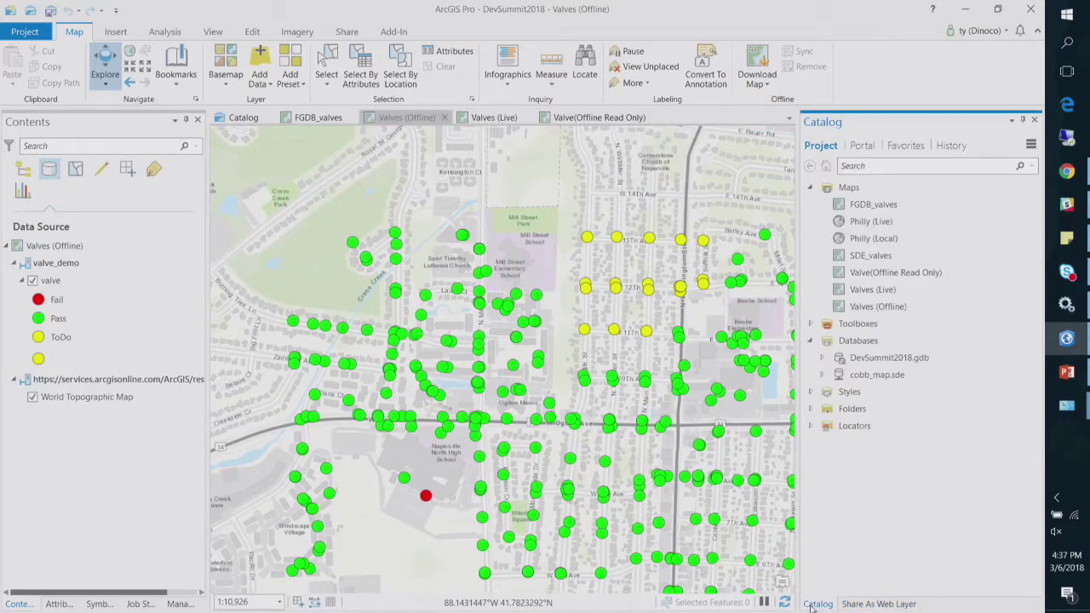
pyautogui.click(810, 187)
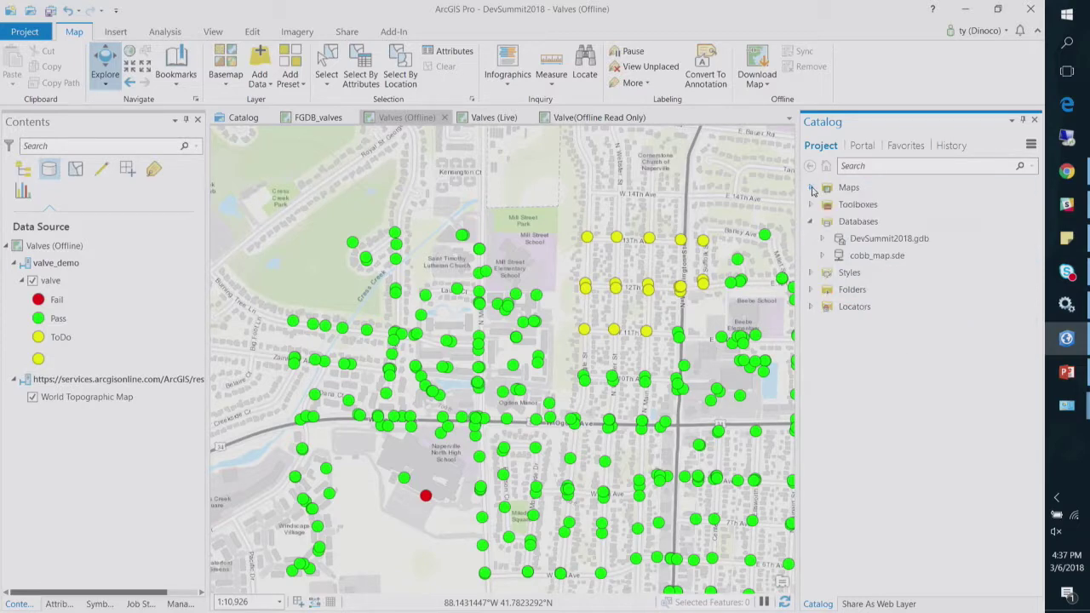
pyautogui.moveTo(393, 255); pyautogui.dragTo(413, 274)
pyautogui.scroll(4, 413, 274)
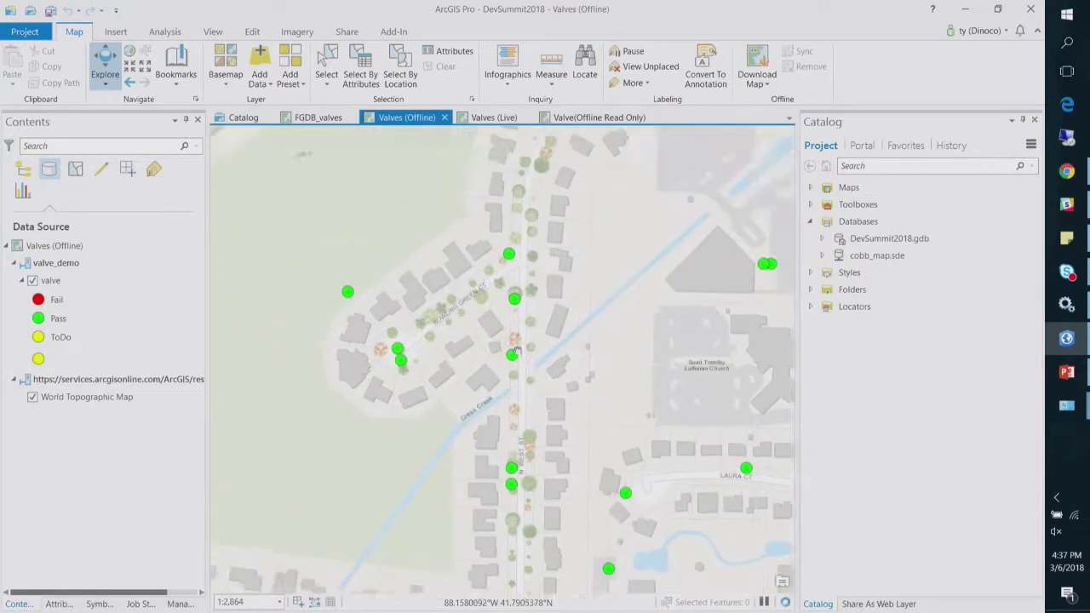
pyautogui.moveTo(475, 323); pyautogui.dragTo(518, 355)
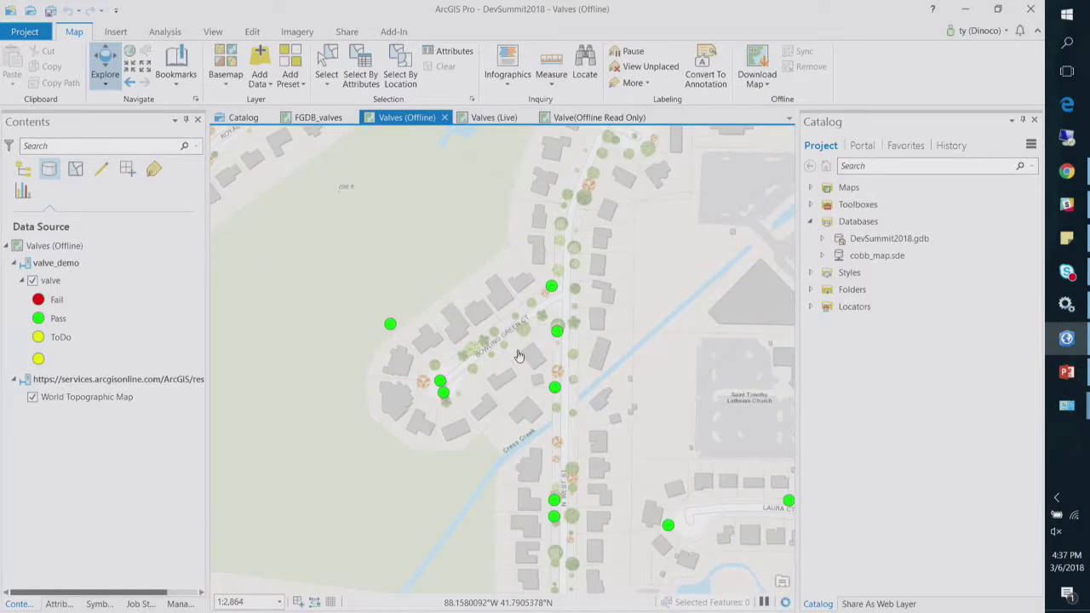
pyautogui.click(769, 84)
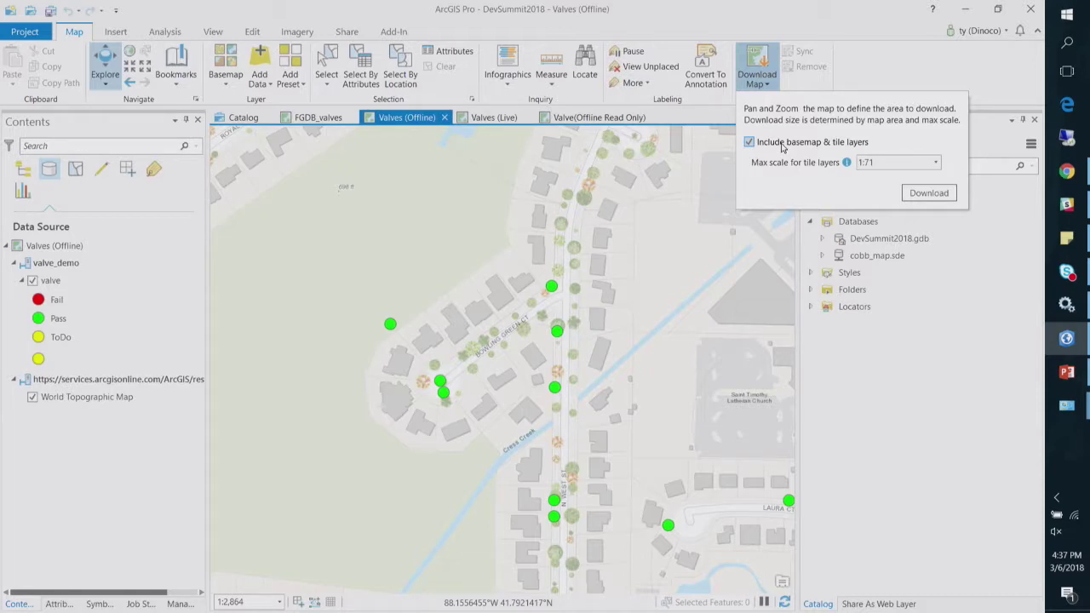
pyautogui.click(927, 193)
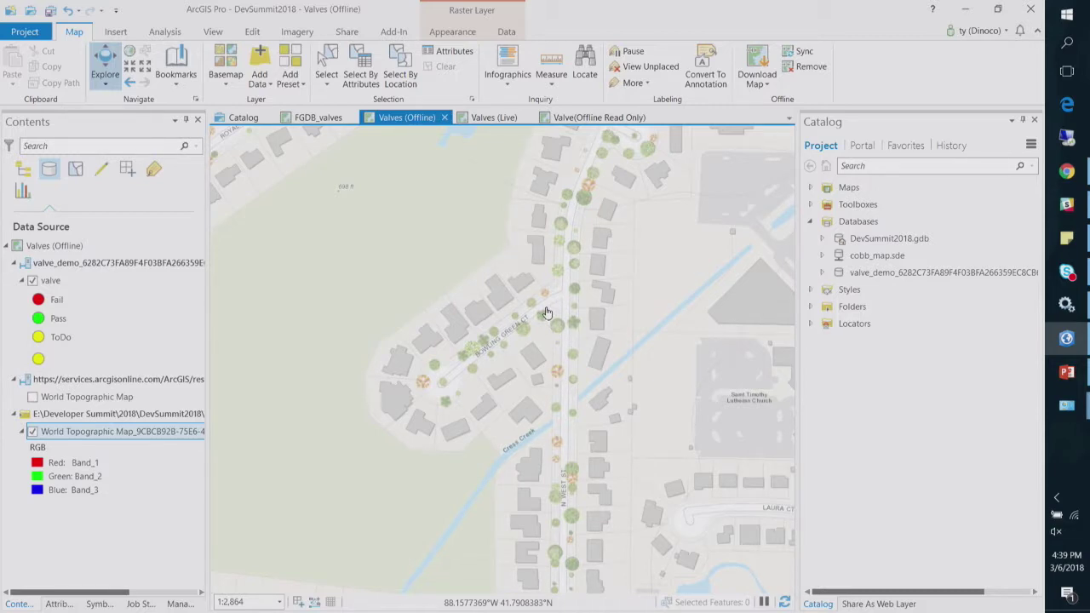
# List the Contents by drawing order and select the valve layer above the topographic basemap
pyautogui.scroll(-2, 563, 353)
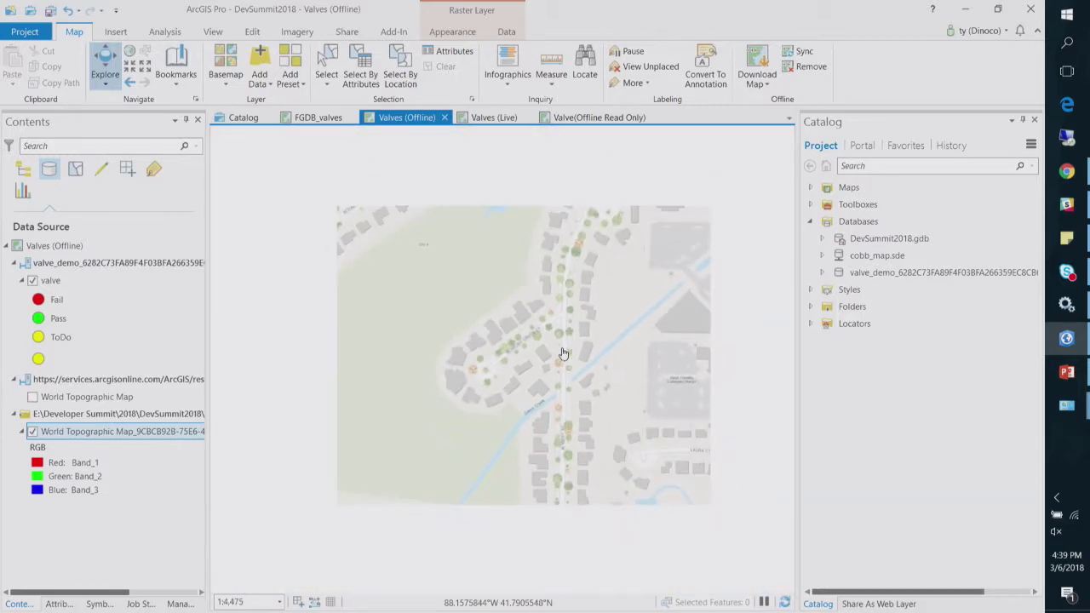
pyautogui.scroll(4, 563, 353)
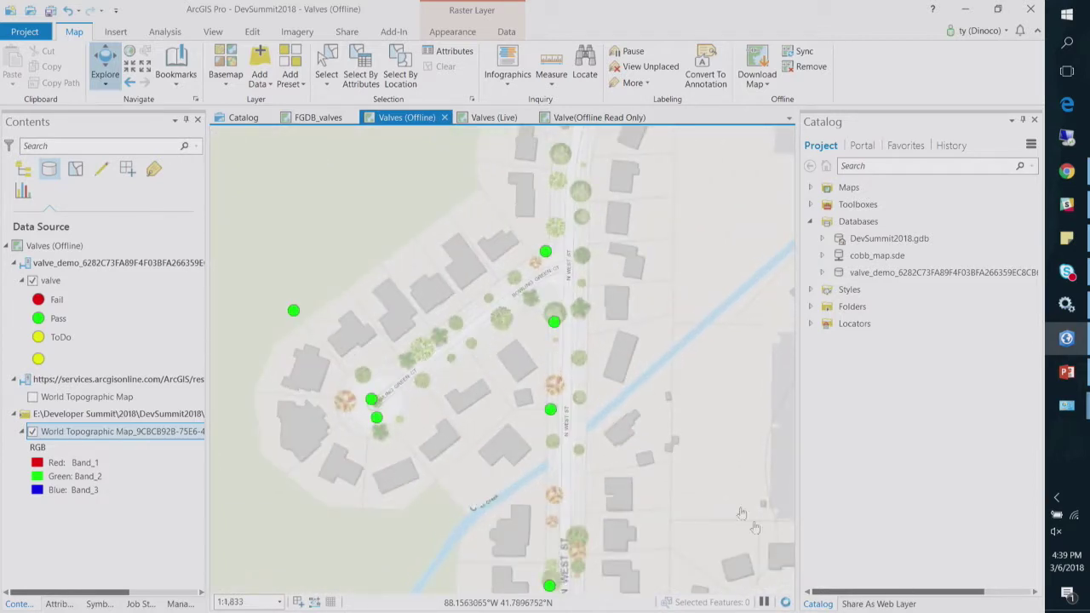
pyautogui.scroll(-6, 500, 338)
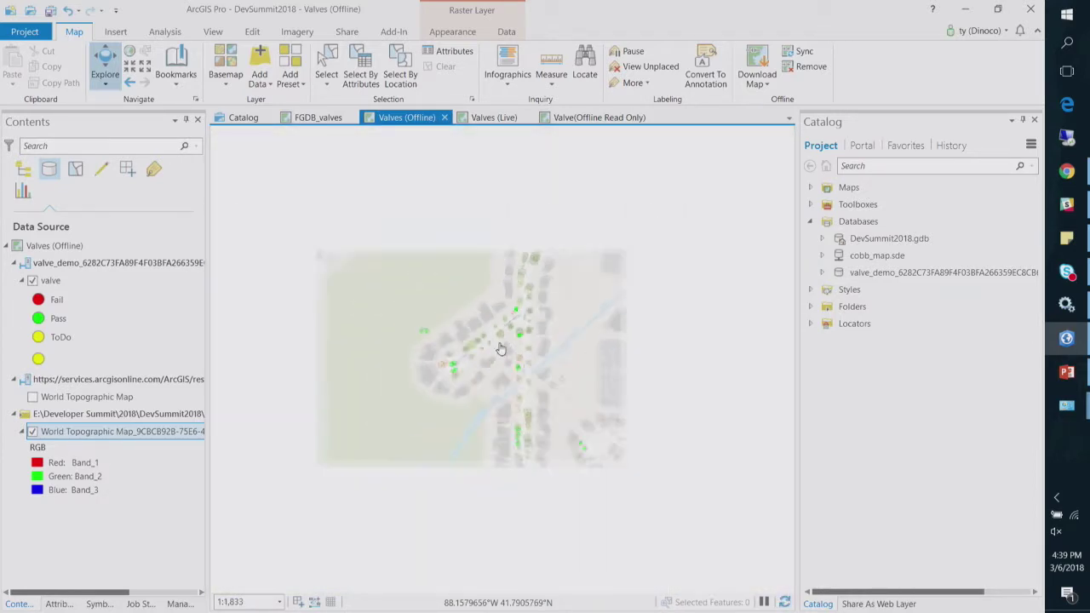
pyautogui.scroll(-2, 500, 347)
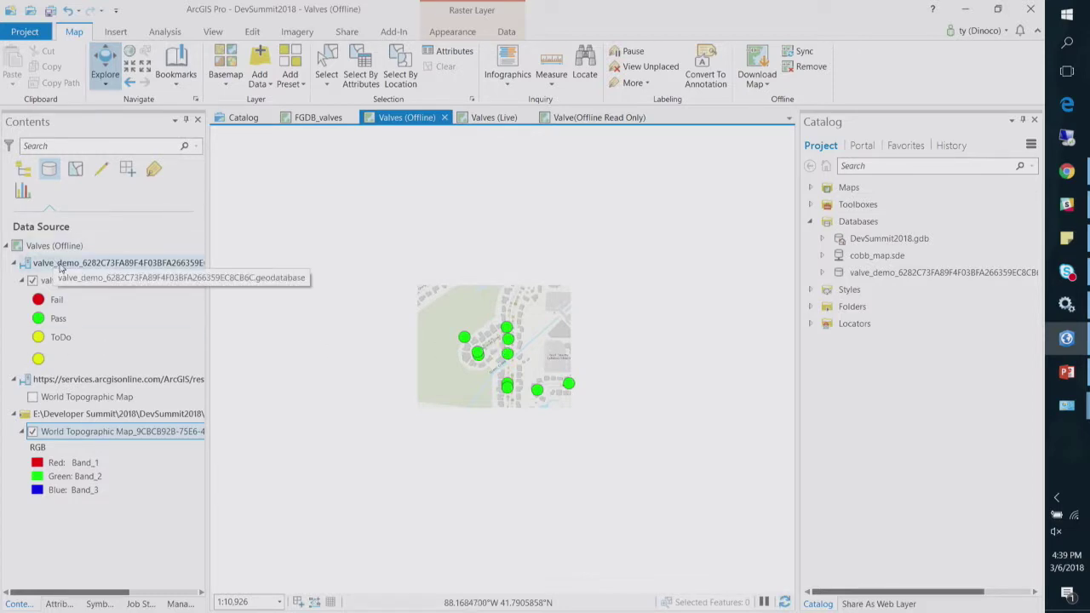
pyautogui.click(23, 168)
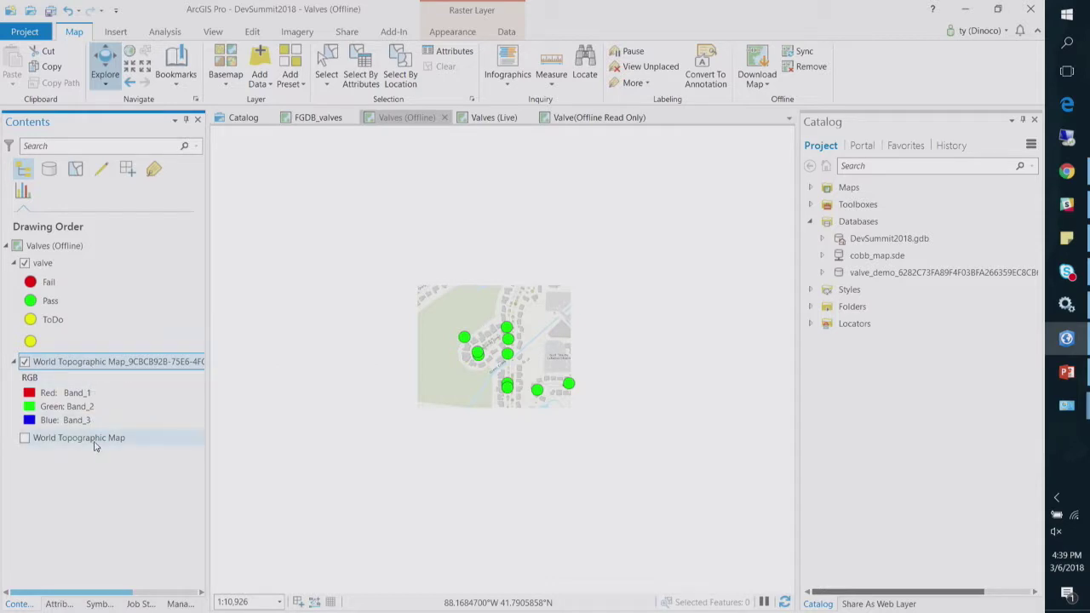
pyautogui.click(53, 266)
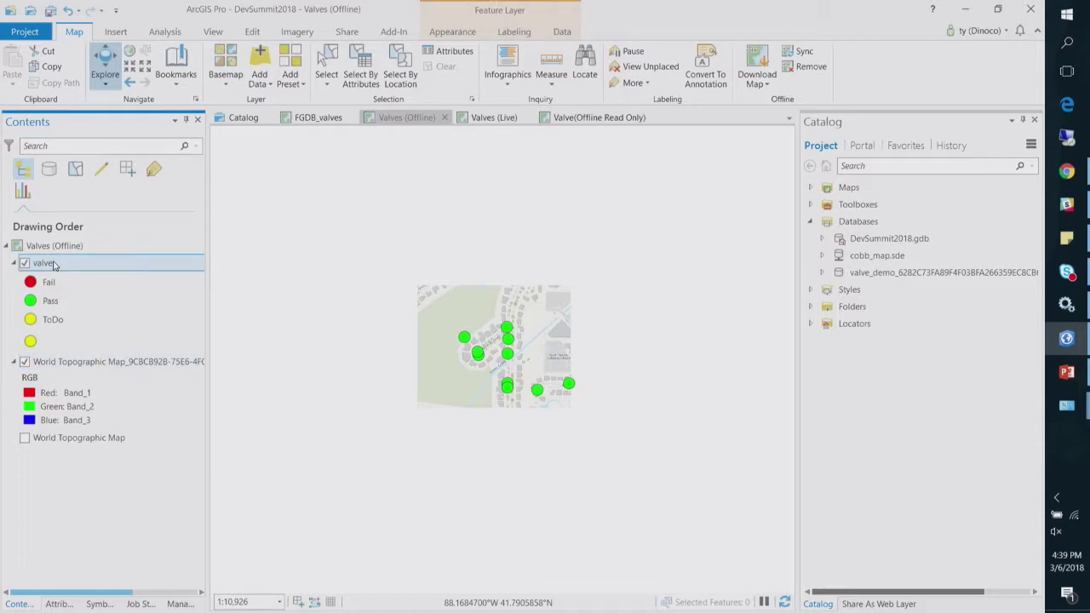
pyautogui.moveTo(883, 280)
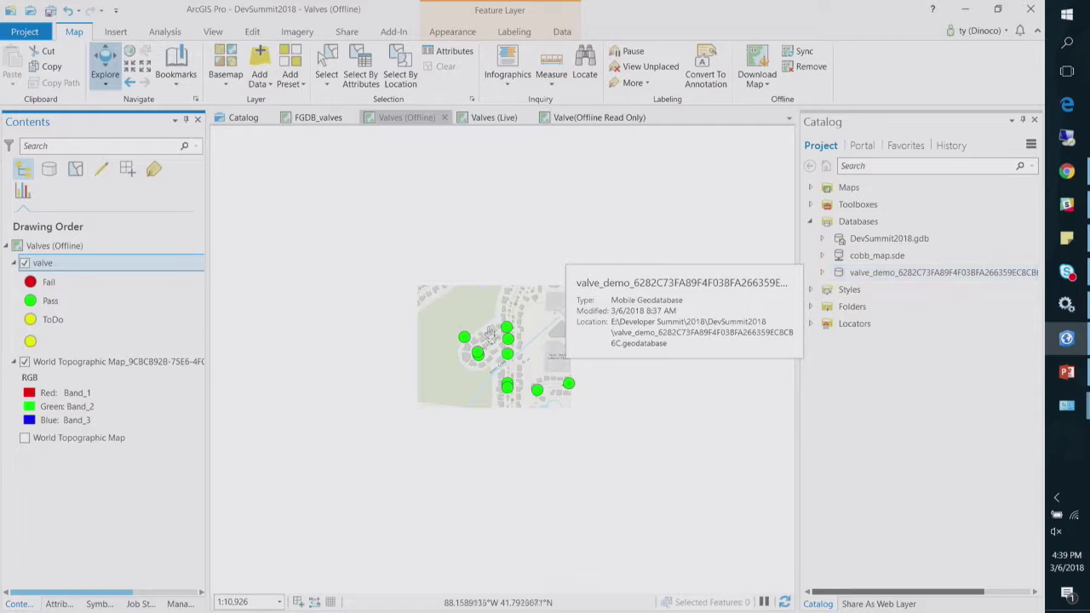
pyautogui.scroll(2, 491, 339)
pyautogui.scroll(2, 491, 339)
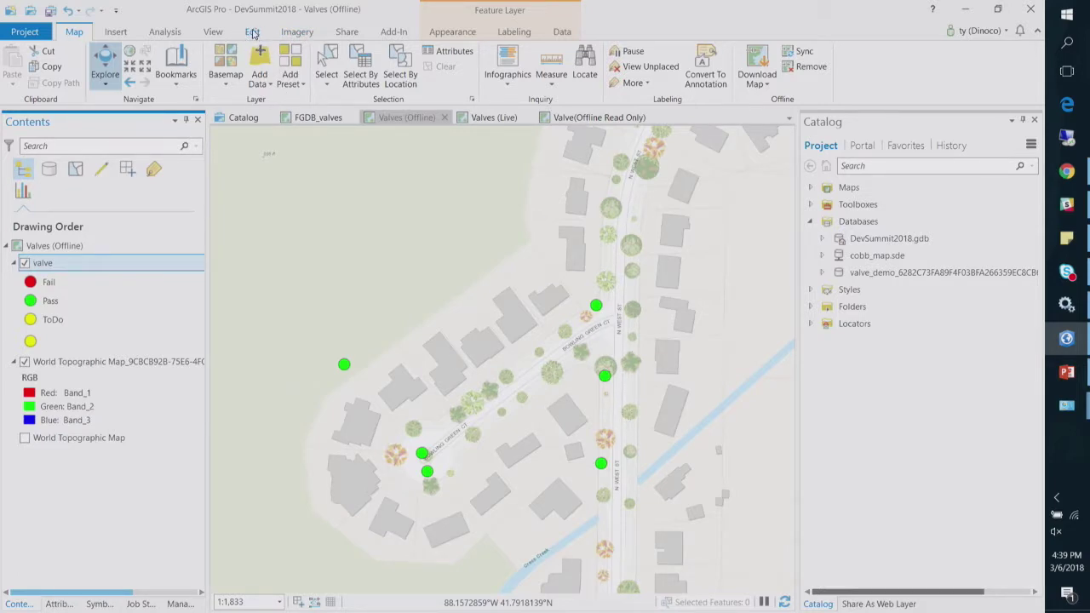
# Place a valve 0 (ToDo) point in the northwest field and sync the offline edits
pyautogui.click(252, 32)
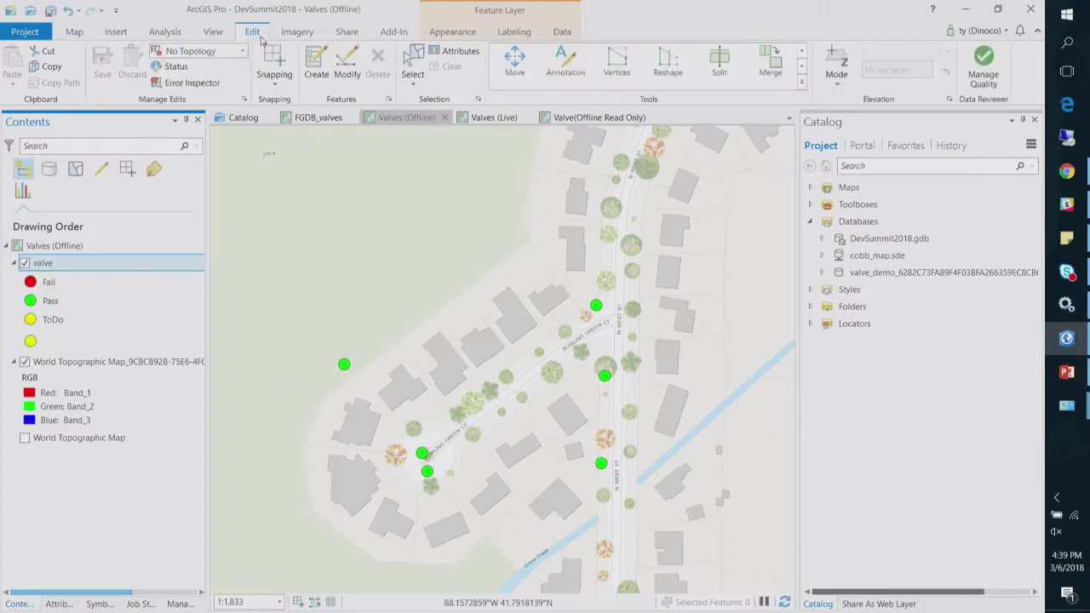
pyautogui.click(315, 67)
pyautogui.click(827, 191)
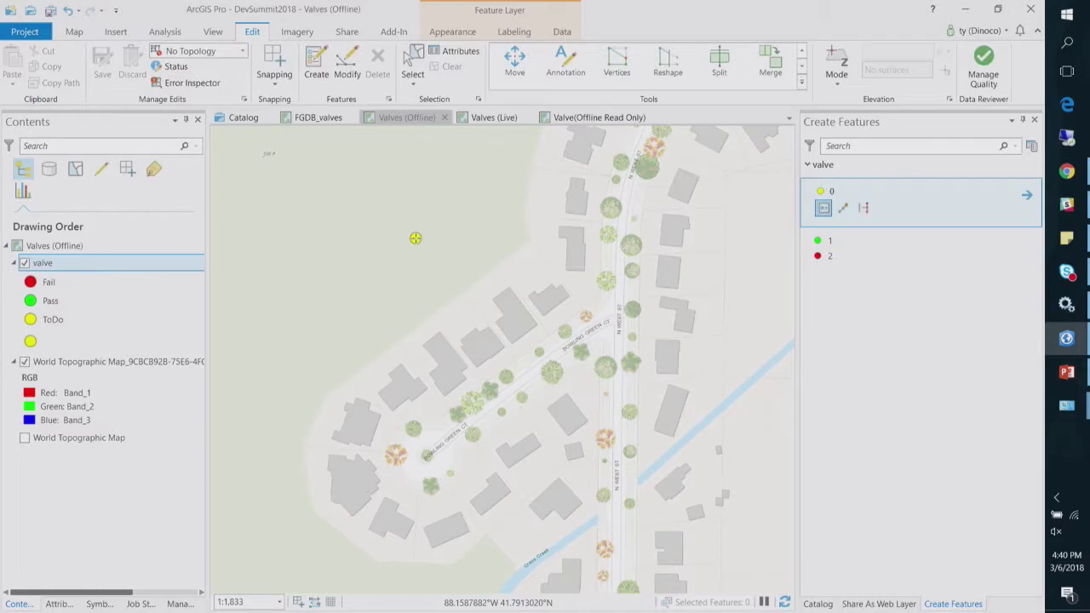
pyautogui.click(384, 264)
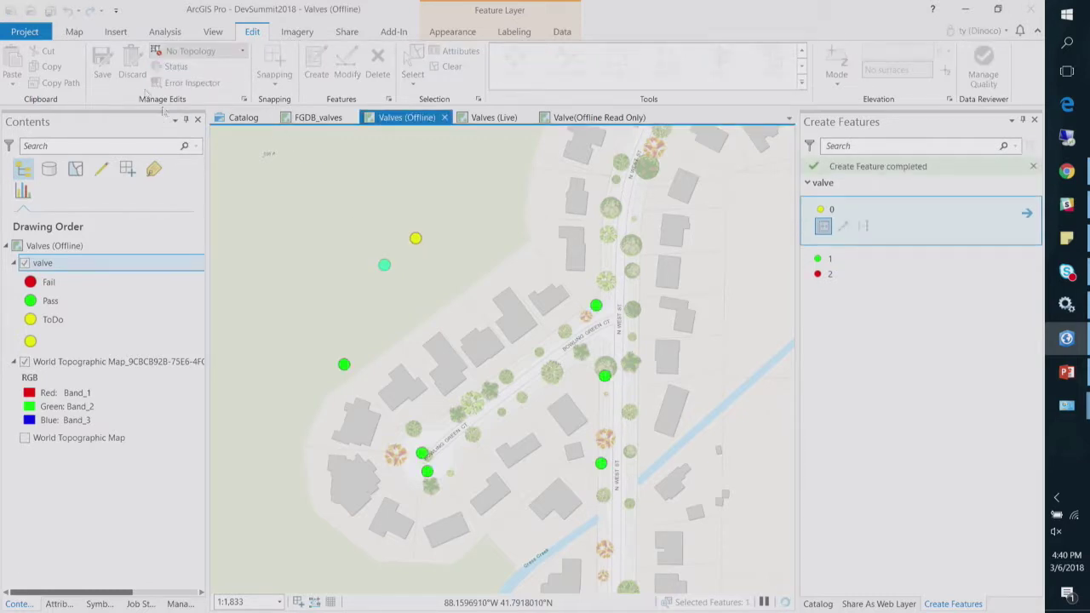
pyautogui.click(75, 32)
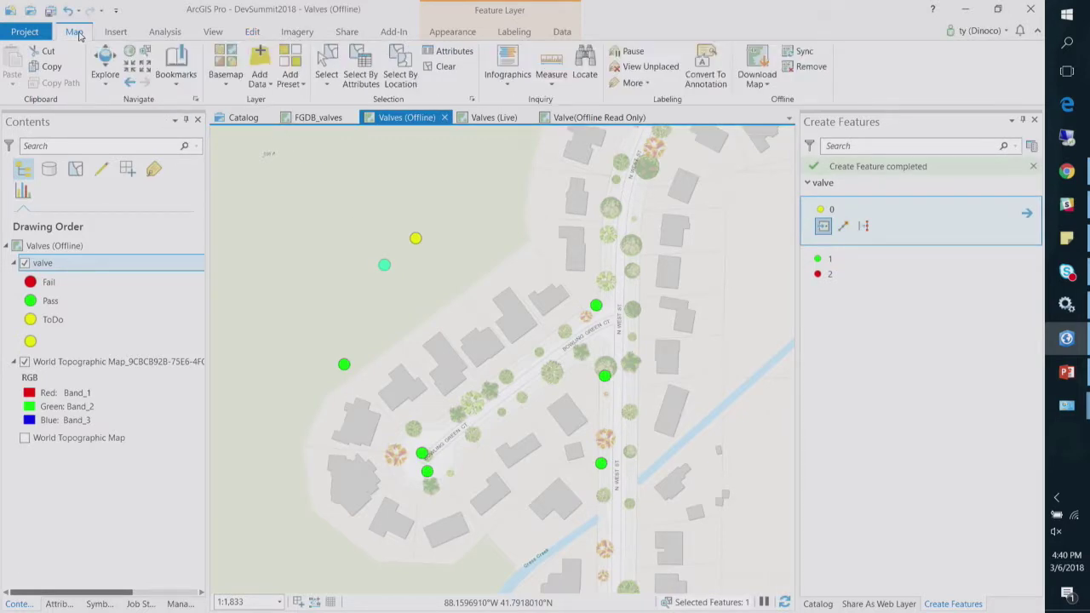
pyautogui.click(806, 53)
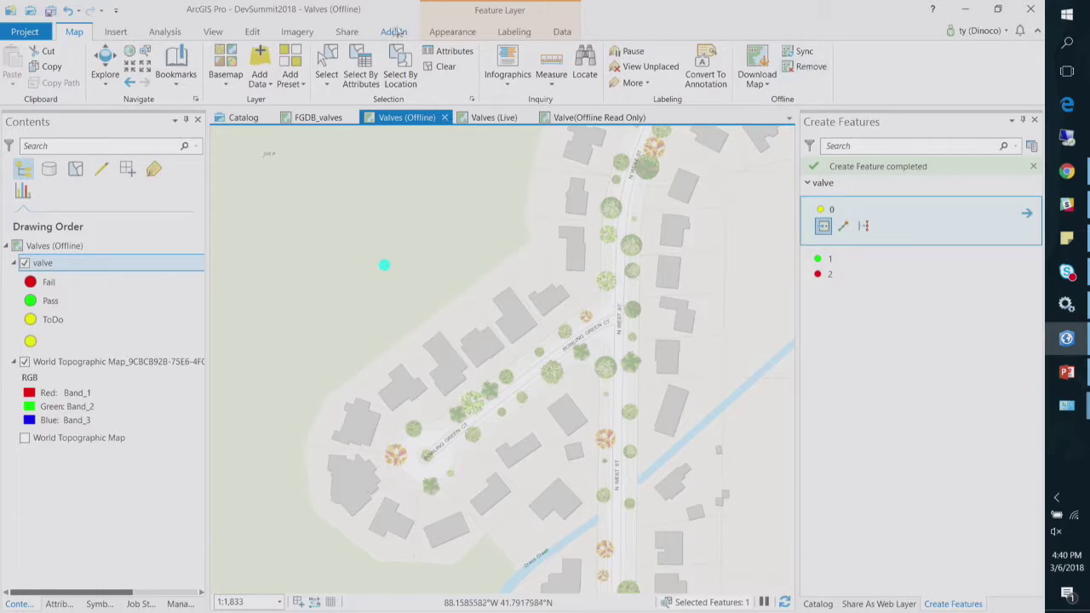
# Add a Pass valve point on the map and start removing the map from offline
pyautogui.click(252, 33)
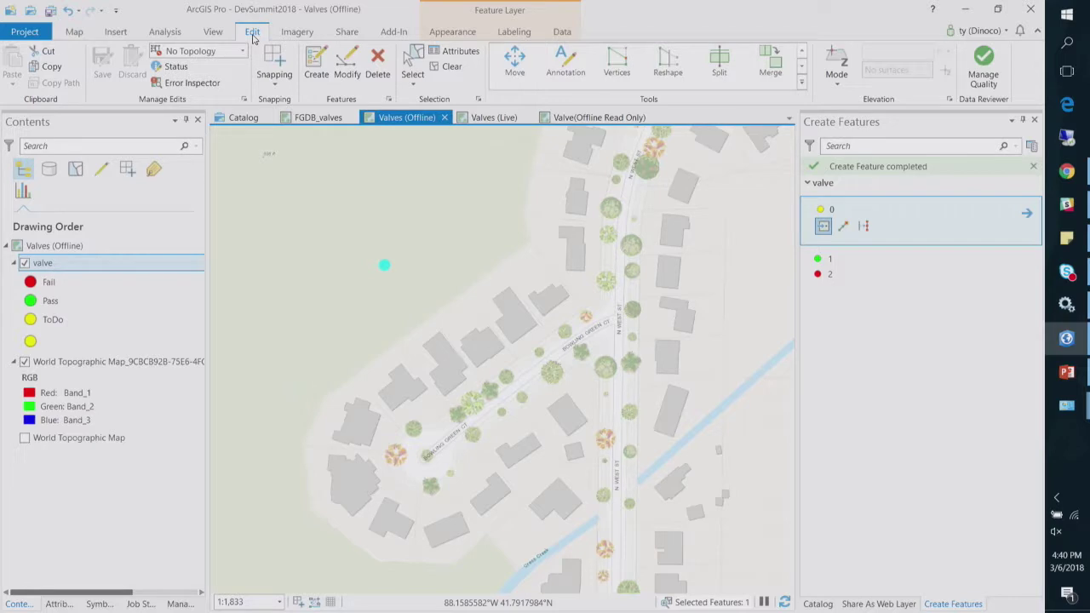
pyautogui.click(316, 66)
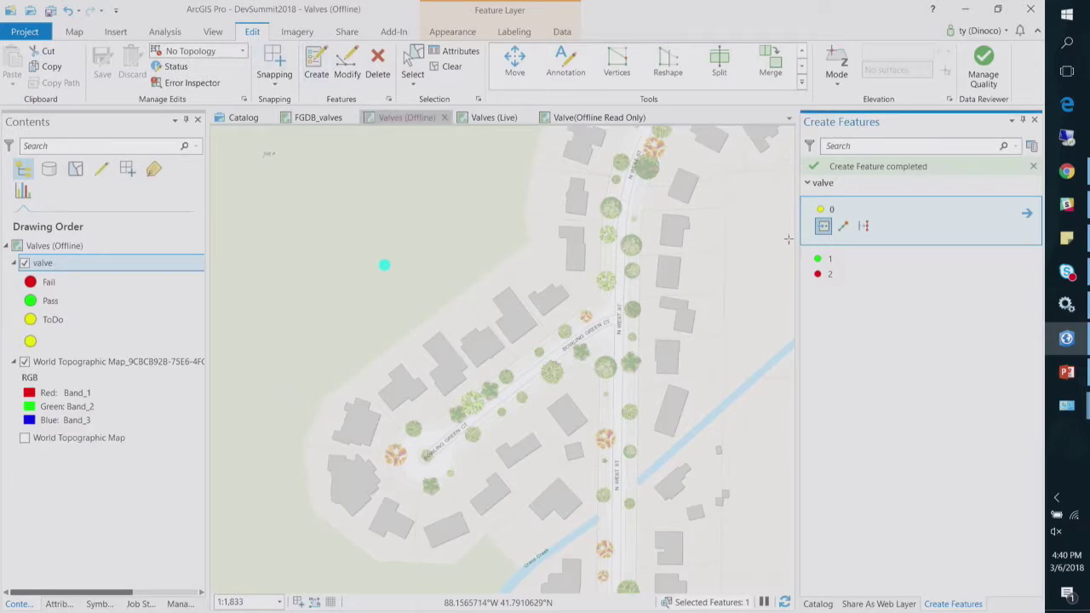
pyautogui.click(830, 259)
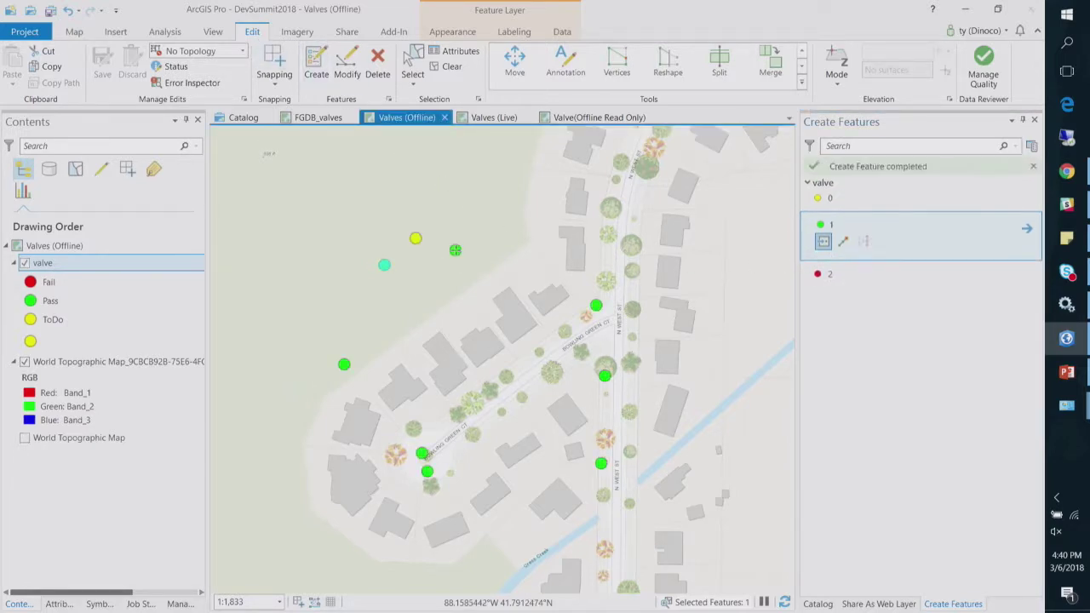
pyautogui.click(455, 250)
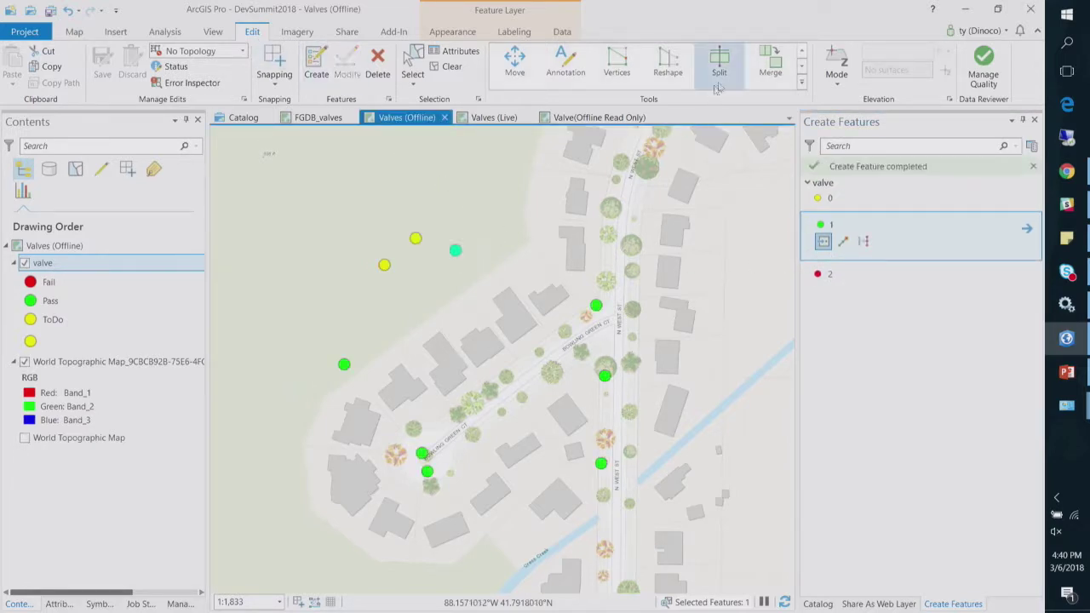
pyautogui.click(74, 32)
pyautogui.click(804, 67)
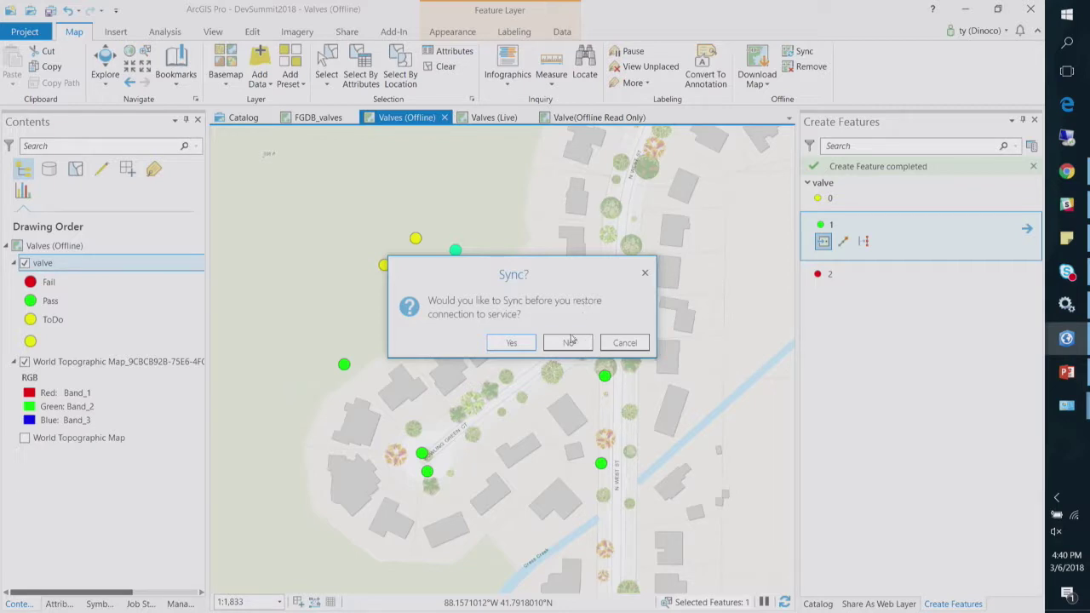
# Sync the offline edits, then swap the imagery basemap for World Topographic Map
pyautogui.click(511, 343)
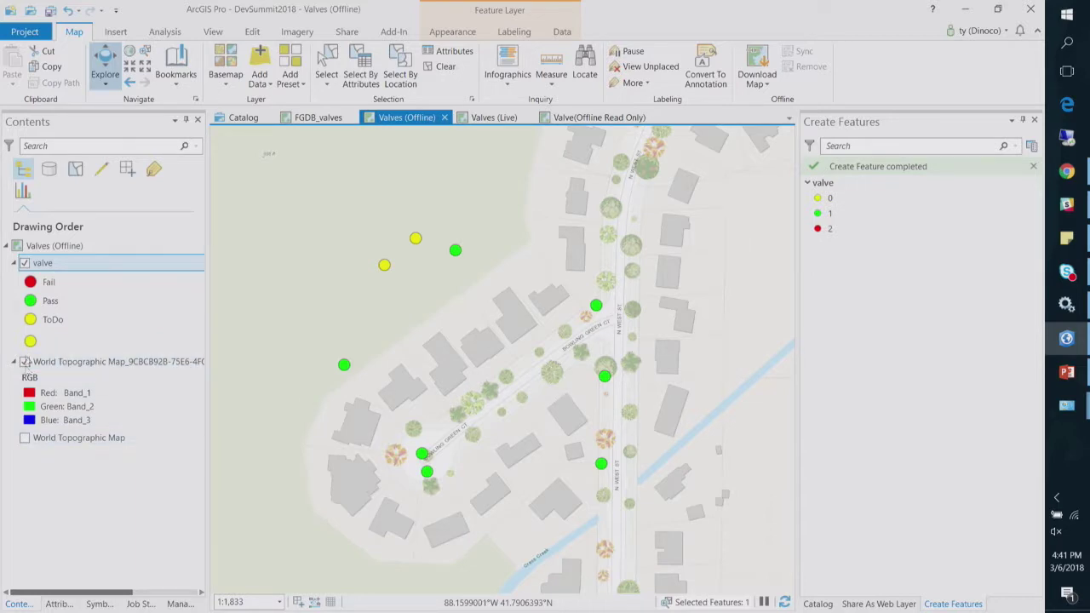
pyautogui.click(25, 362)
pyautogui.click(25, 438)
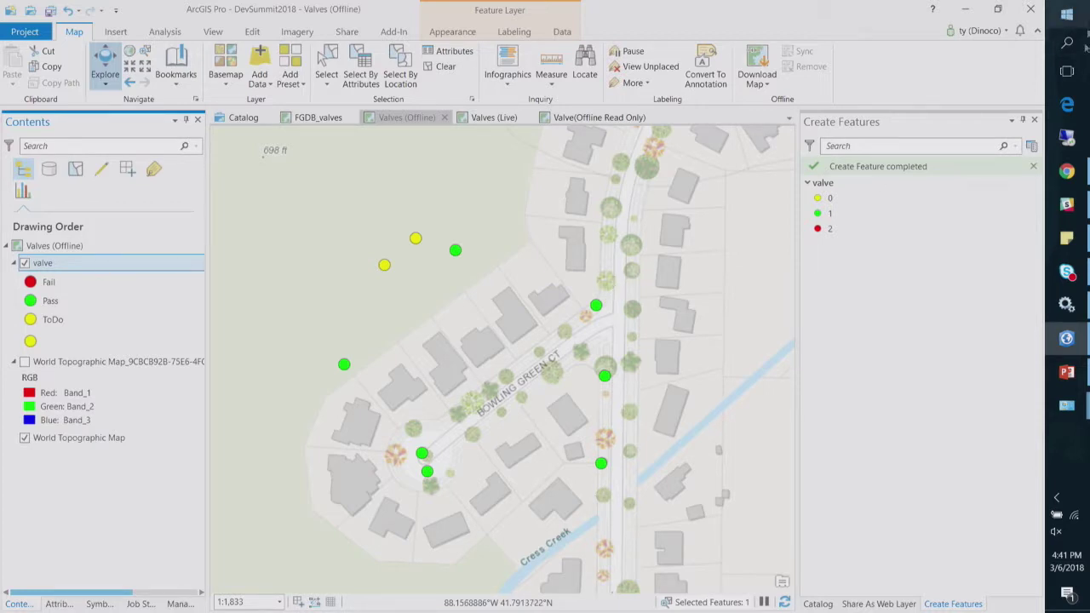
# Show the Catalog pane, open the Valve(Offline Read Only) map, and view the valve_readonly item page
pyautogui.click(826, 602)
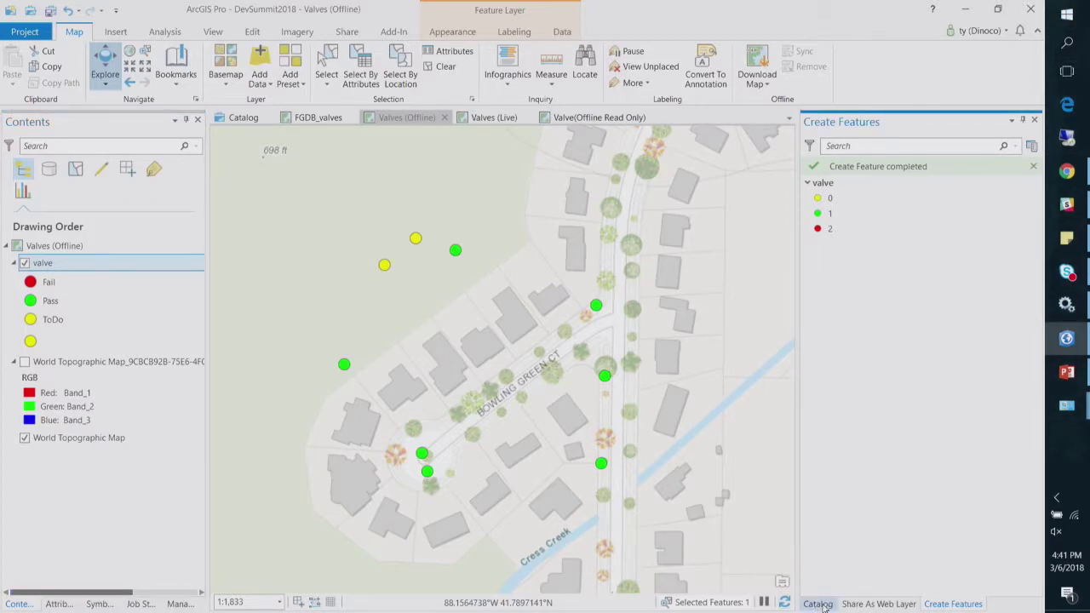
pyautogui.click(819, 602)
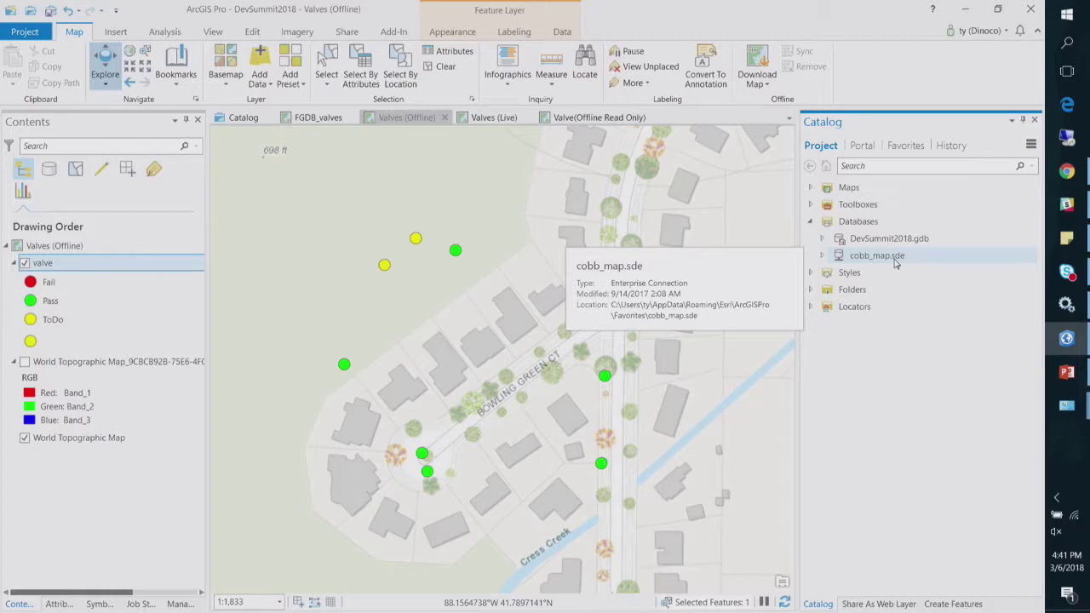
pyautogui.click(593, 118)
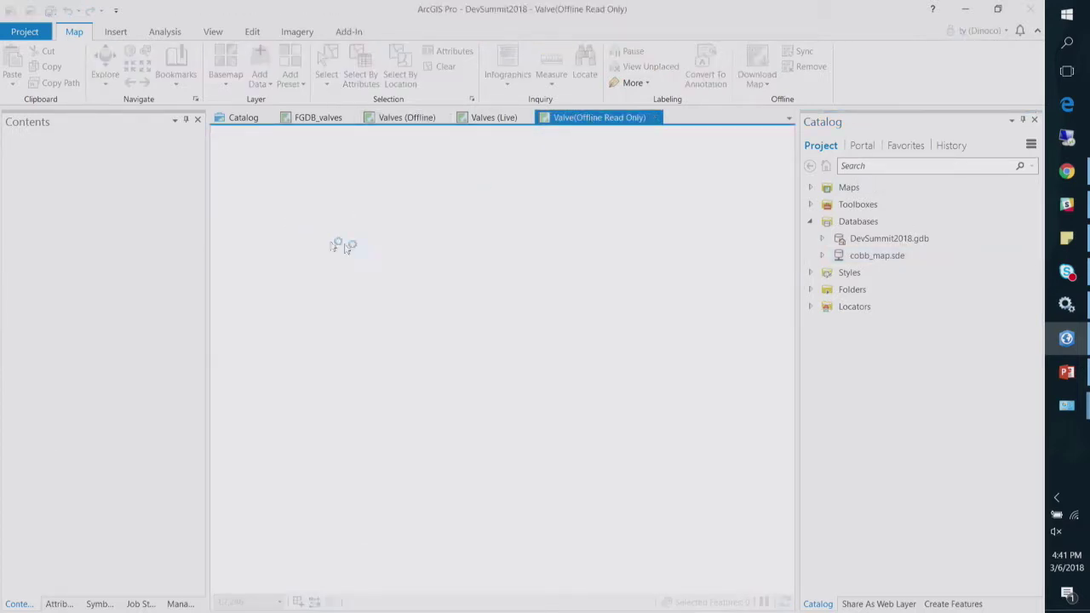
pyautogui.click(1066, 171)
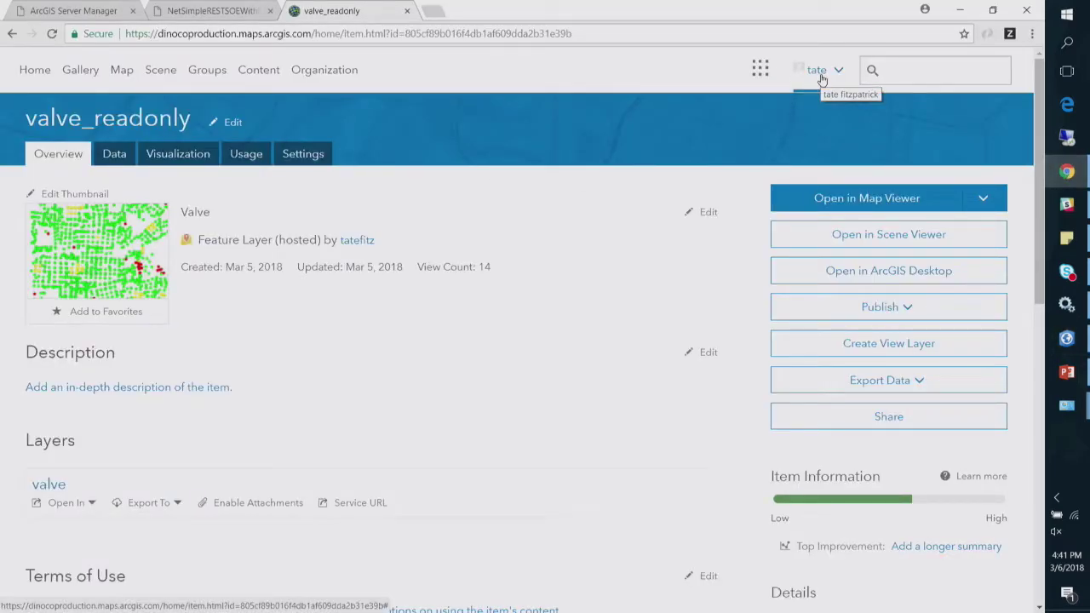
# Add valve_readonly to a new Map Viewer map, zoom to Cress Creek, and choose the Fail template
pyautogui.click(992, 206)
pyautogui.click(966, 261)
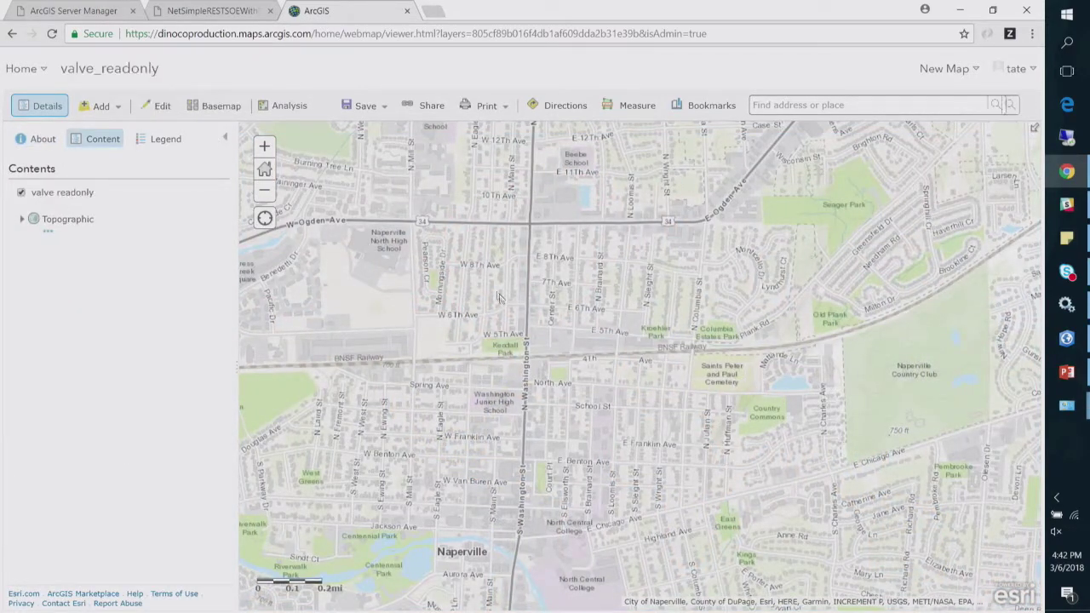
pyautogui.moveTo(321, 194); pyautogui.dragTo(529, 407)
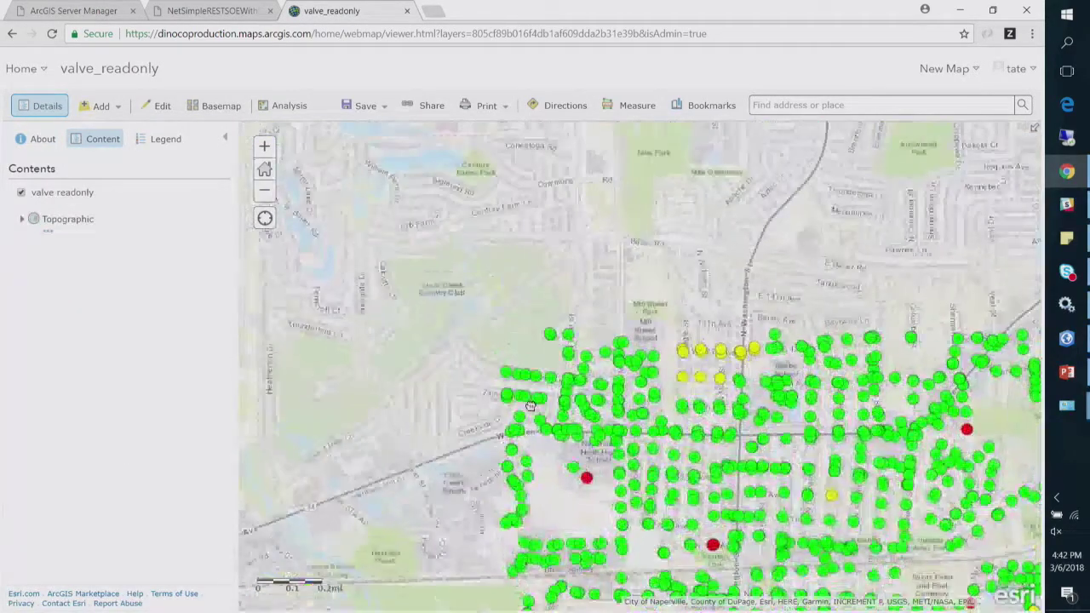
pyautogui.scroll(2, 524, 383)
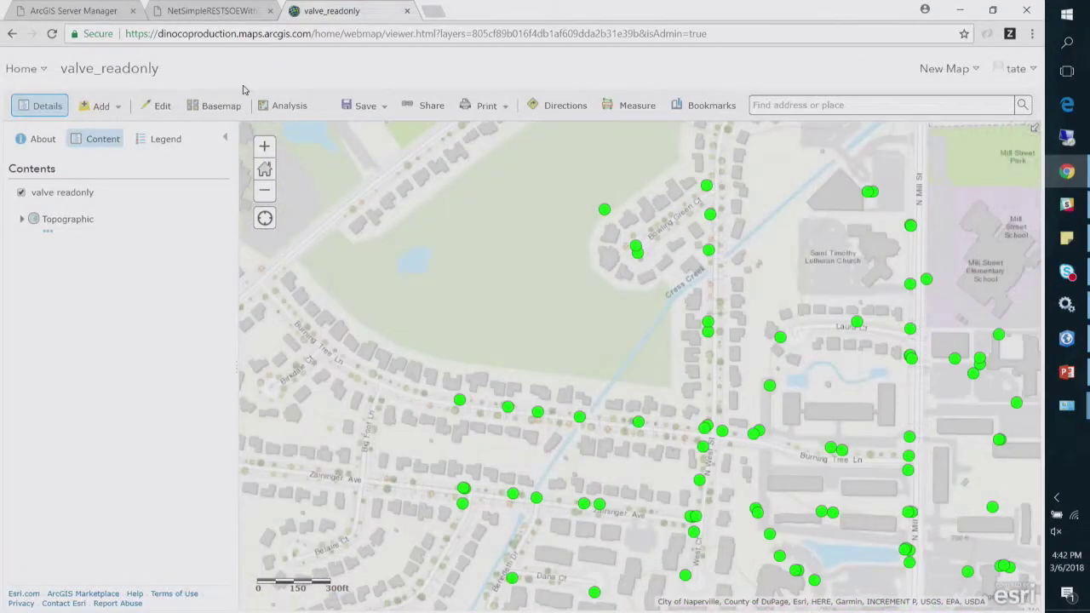
pyautogui.click(157, 105)
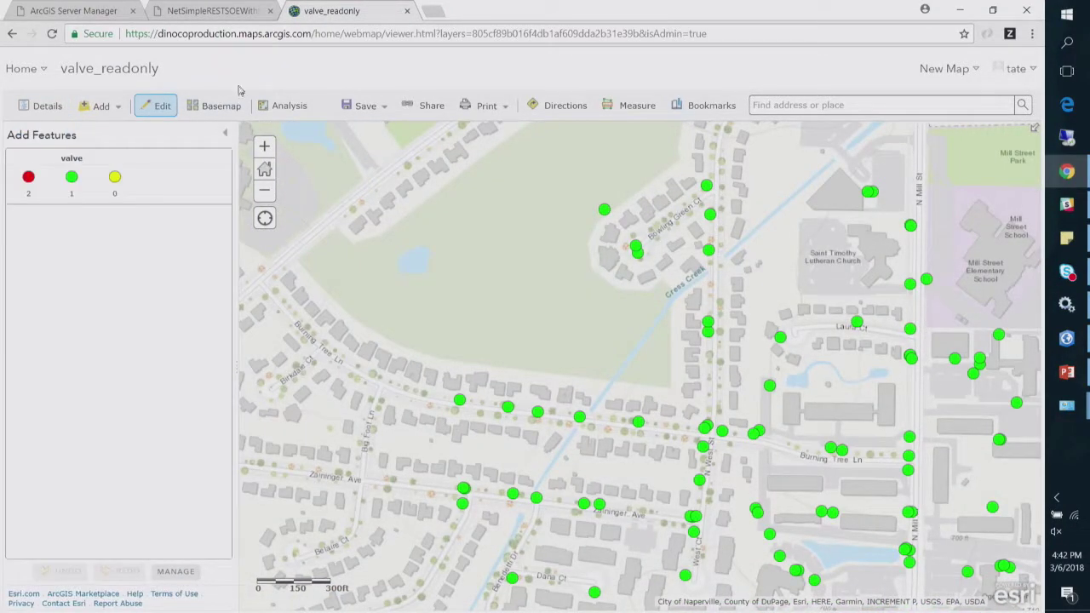
pyautogui.click(30, 178)
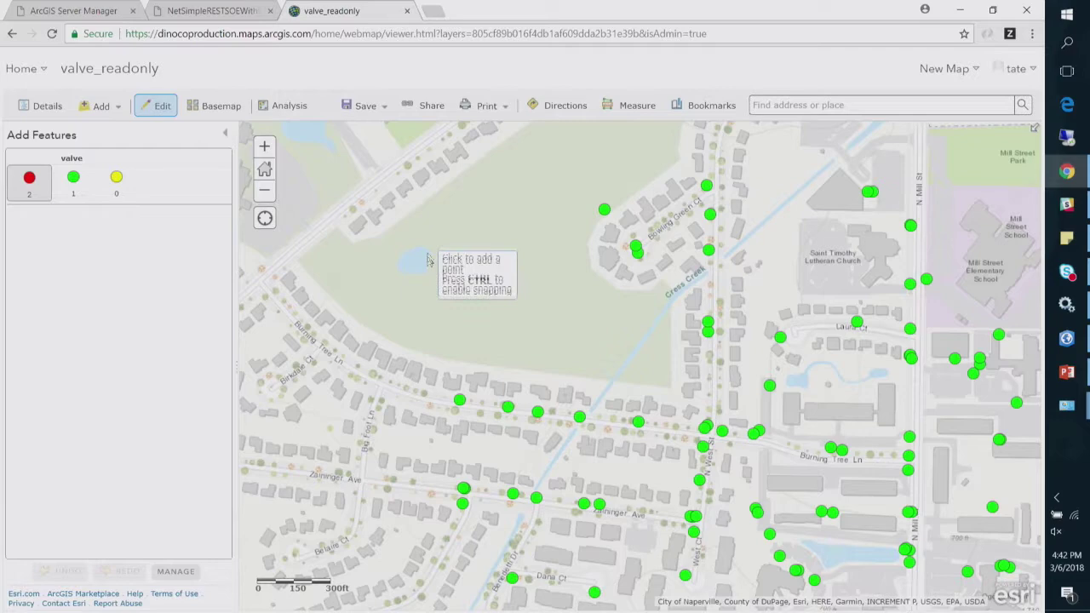
pyautogui.click(1070, 339)
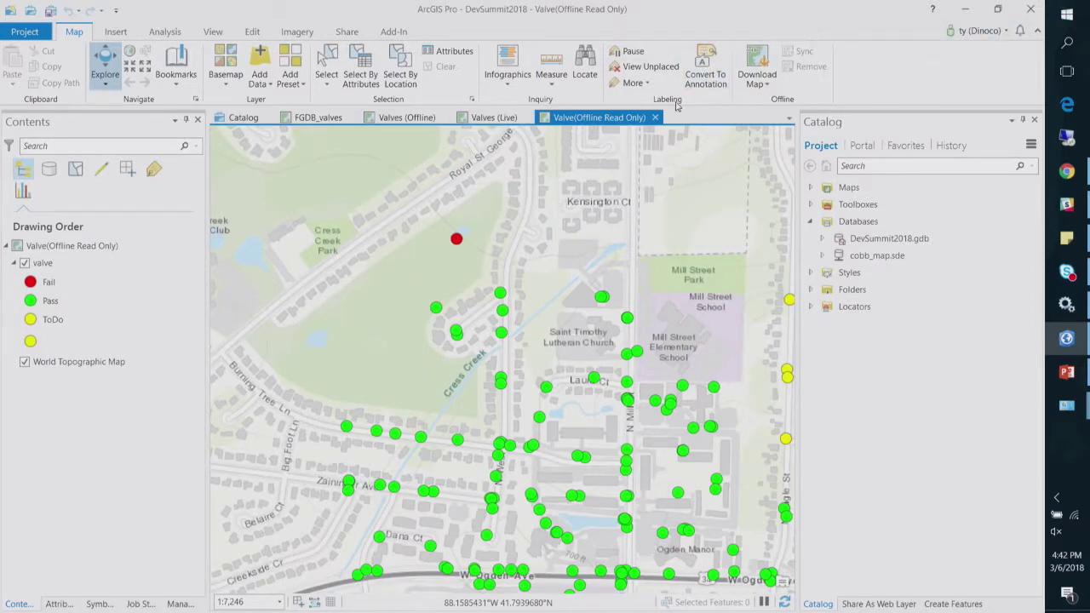
# Download the read-only valve map without basemap and tile layers, then refresh to draw the valves
pyautogui.click(762, 85)
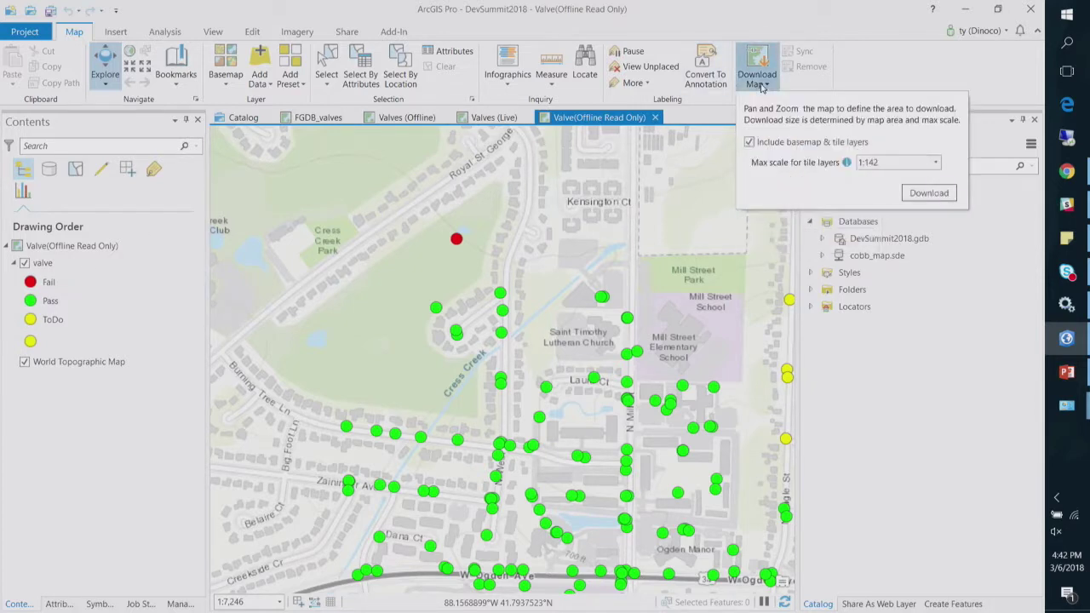
pyautogui.click(749, 142)
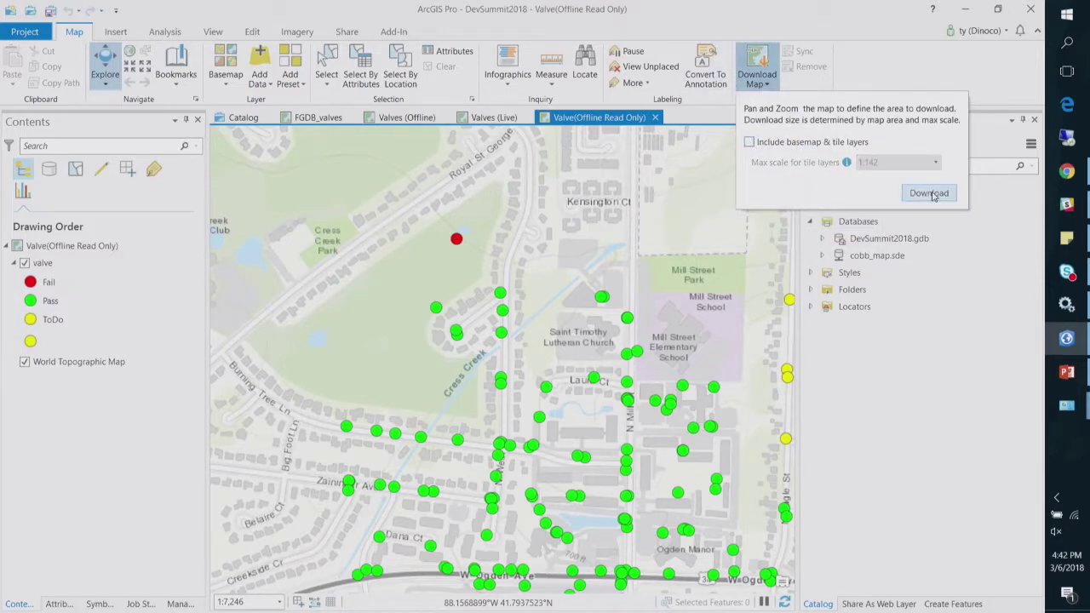
pyautogui.click(915, 197)
pyautogui.click(913, 197)
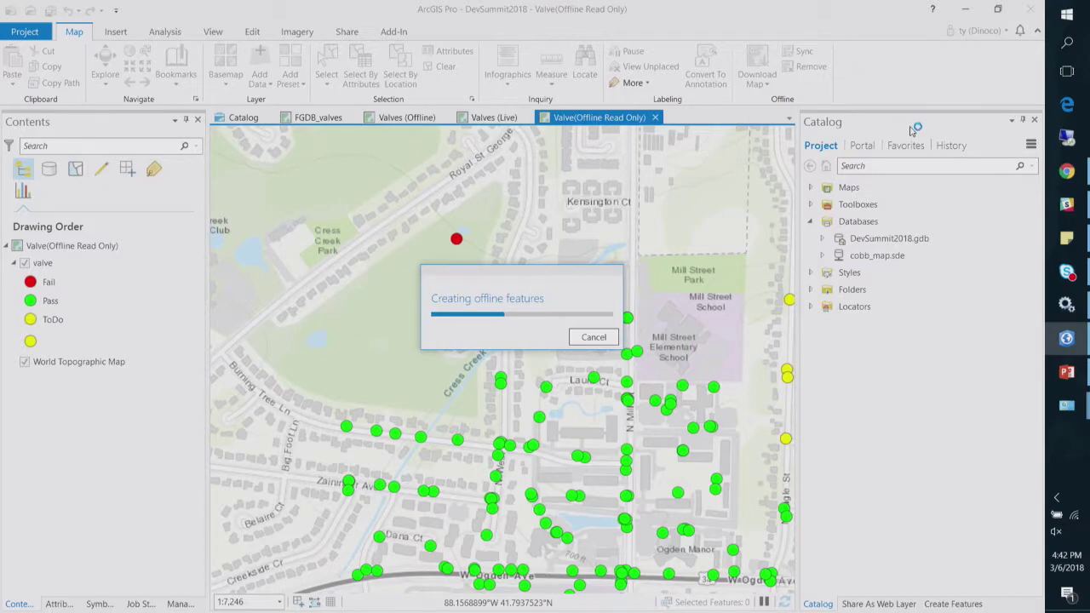
pyautogui.click(1066, 171)
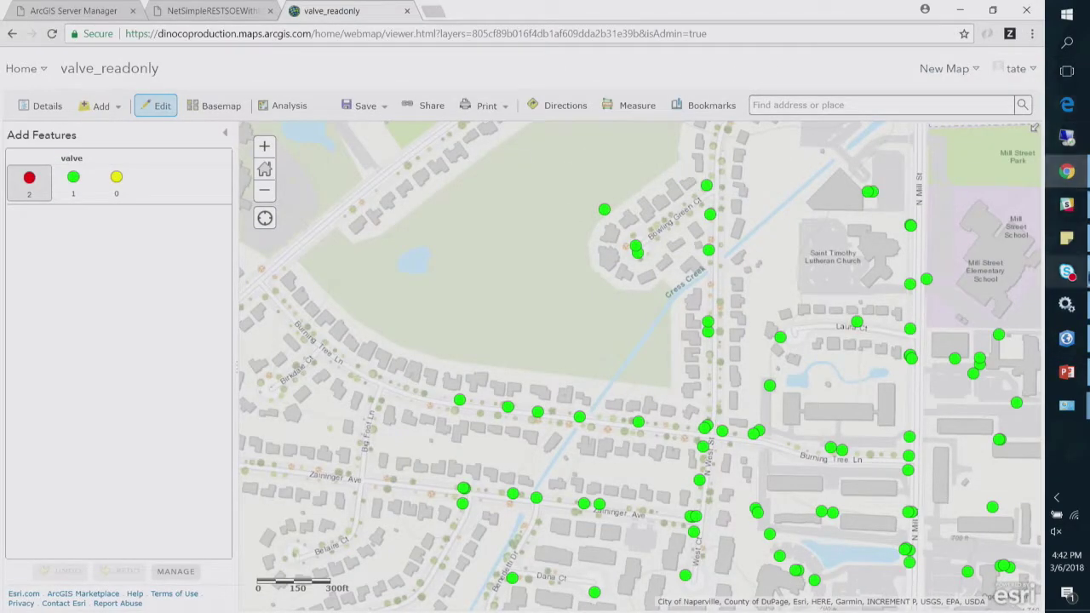
pyautogui.click(1066, 338)
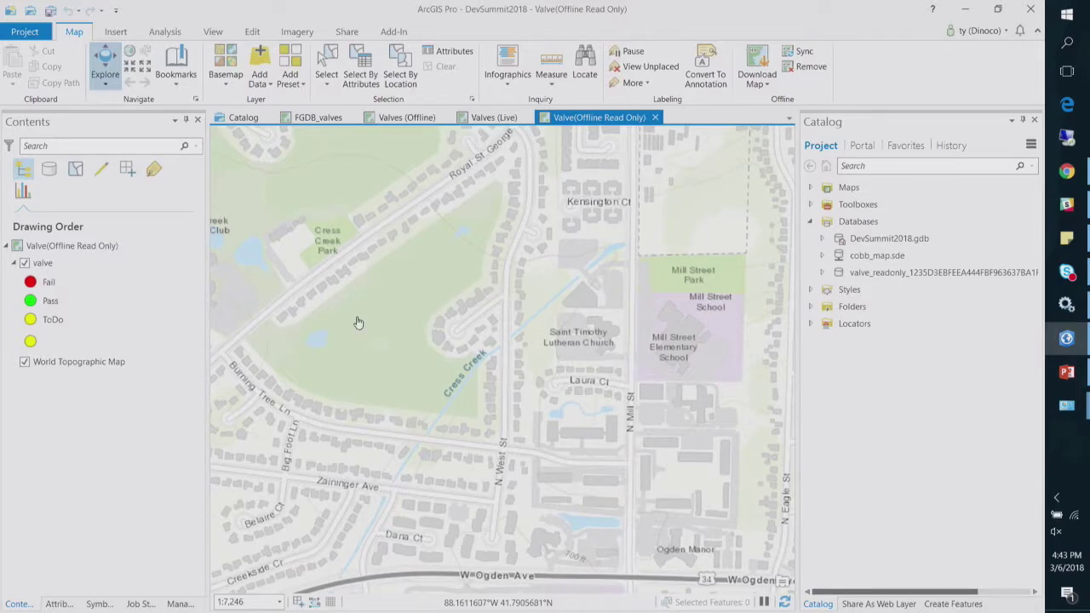
pyautogui.click(783, 602)
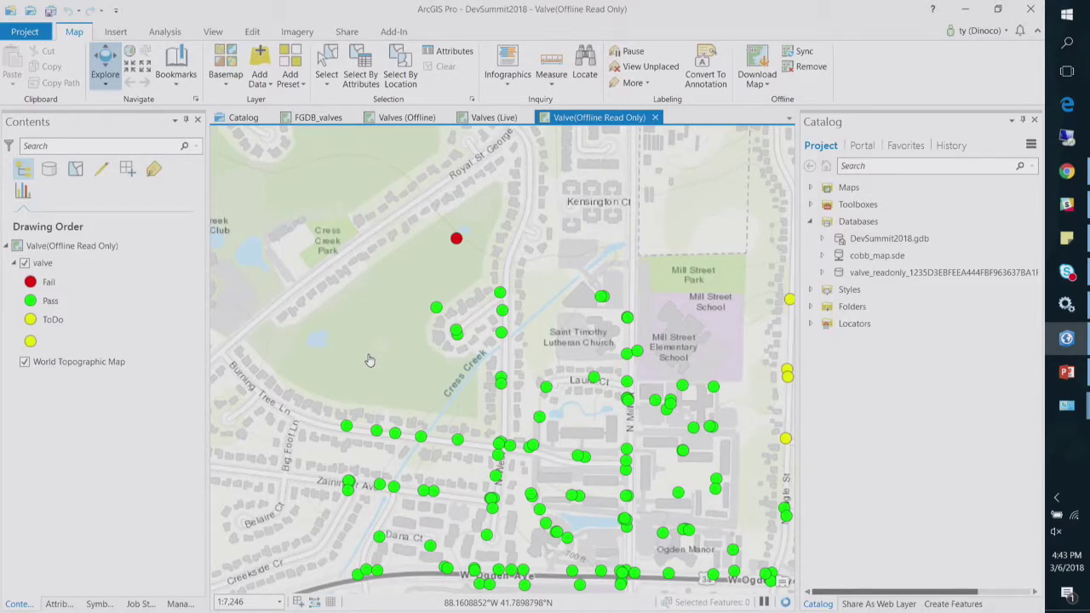
# Place a green Pass valve beside the park pond, close its popup, and stop editing
pyautogui.click(1066, 172)
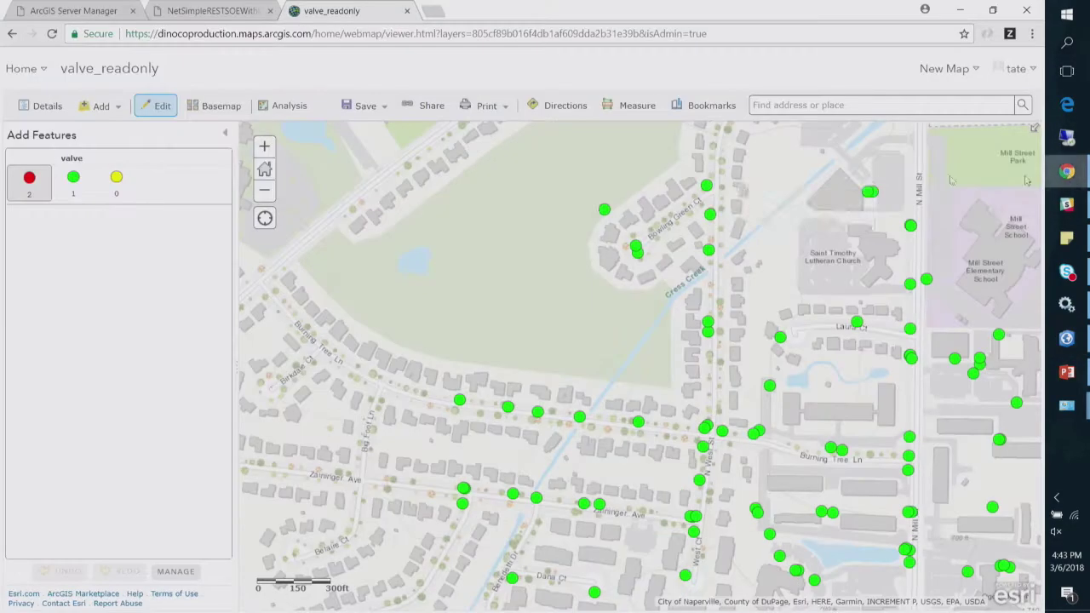
pyautogui.click(74, 179)
pyautogui.click(418, 260)
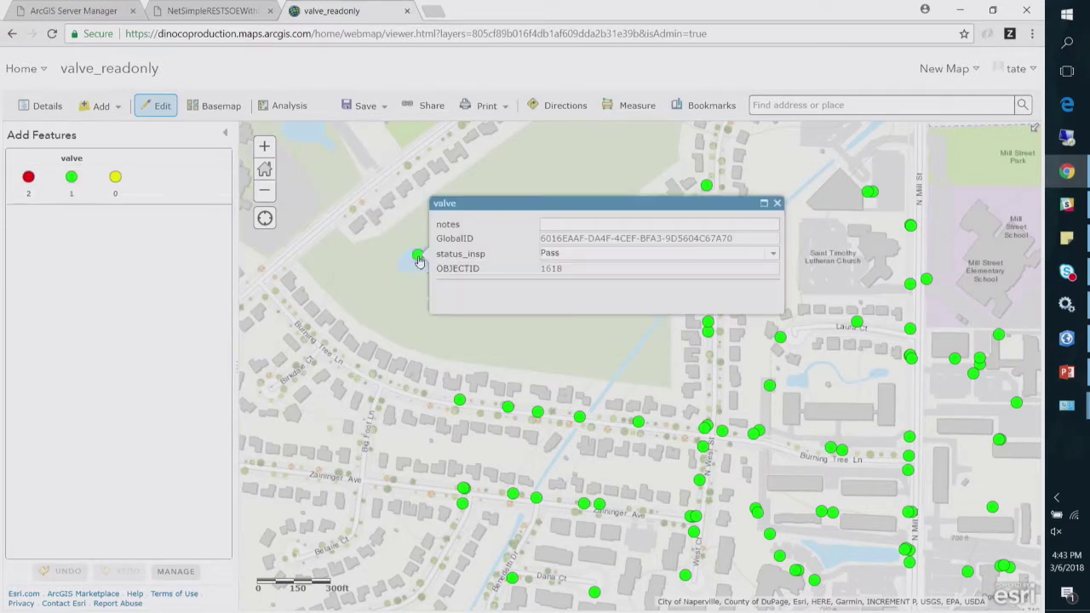
pyautogui.click(528, 293)
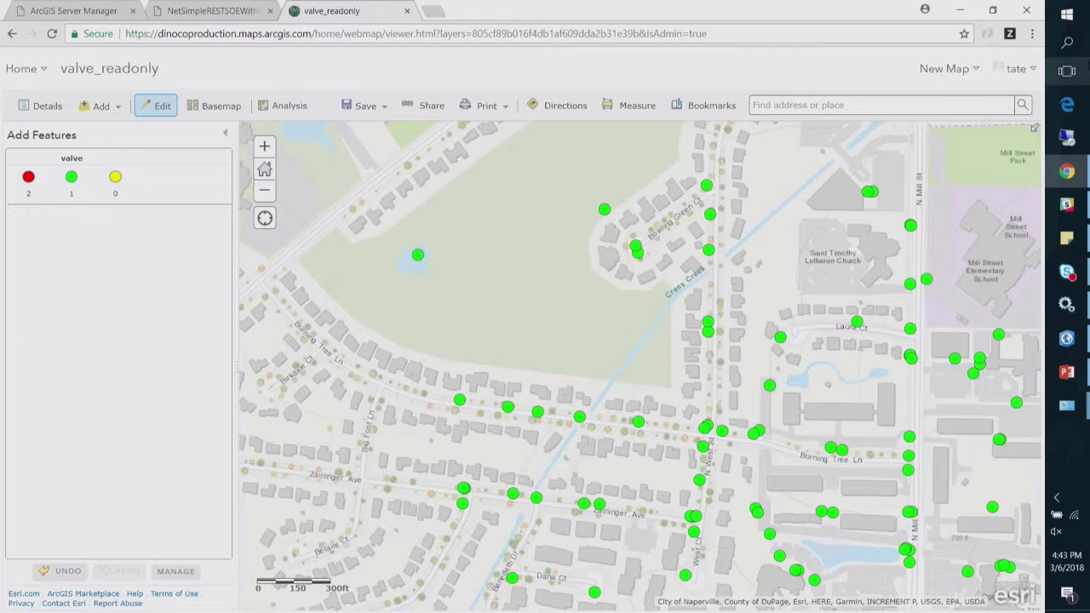
pyautogui.click(168, 108)
# Back in ArcGIS Pro, sync the offline read-only valve map with the service
pyautogui.click(1067, 339)
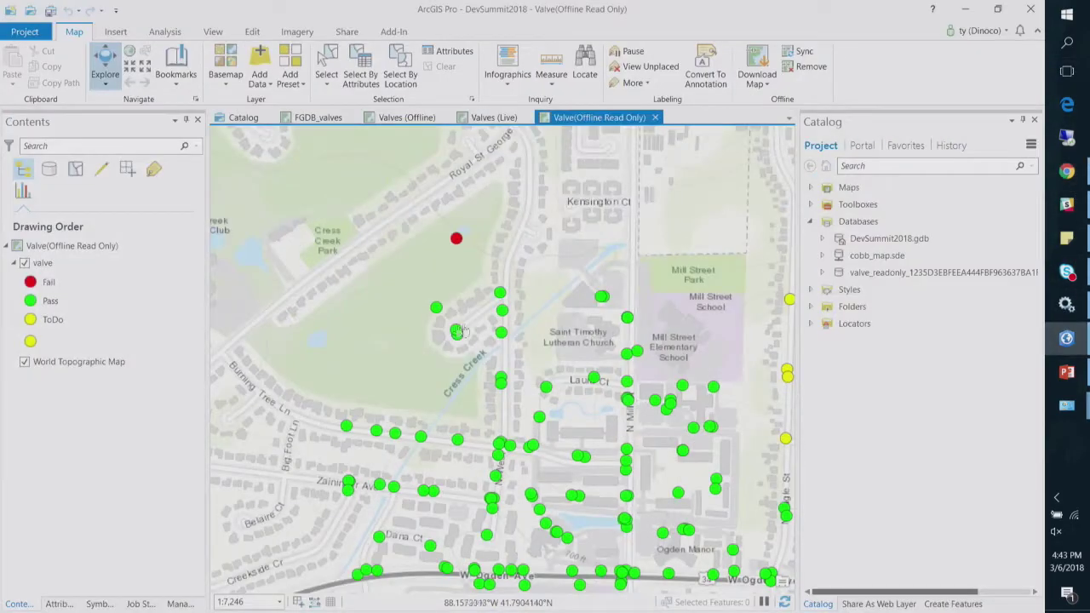
pyautogui.click(804, 52)
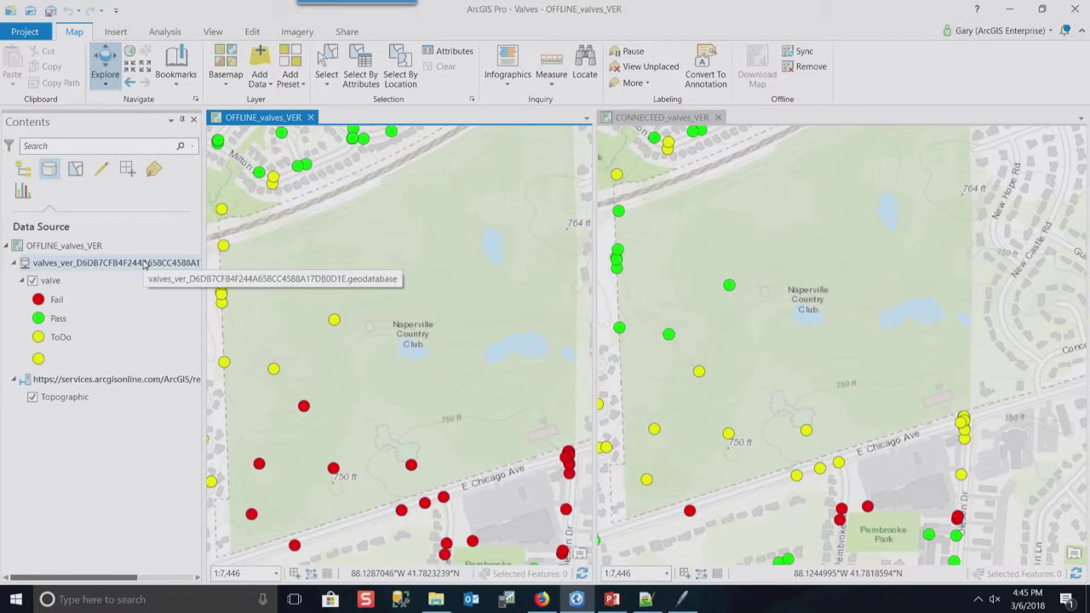
pyautogui.click(663, 119)
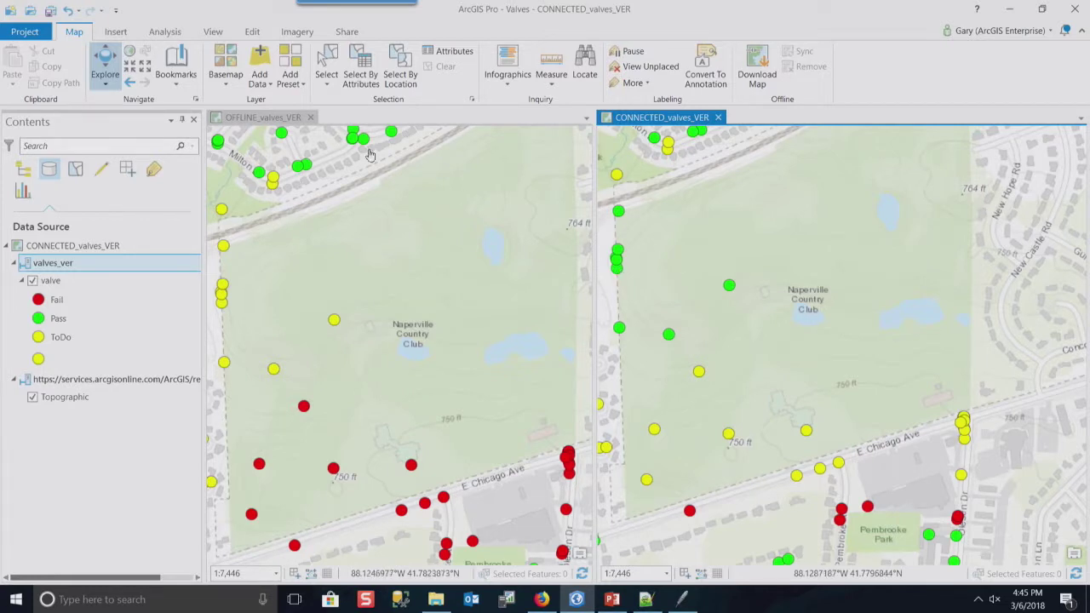
pyautogui.click(324, 119)
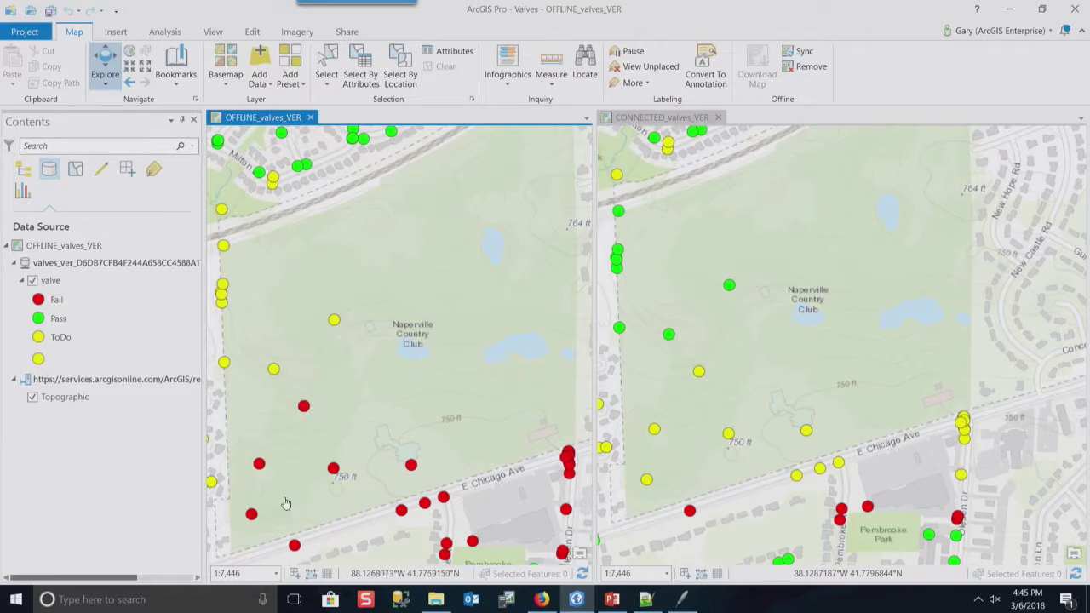
# Sync the offline valves map, then refresh both the connected and offline valve map views
pyautogui.click(798, 52)
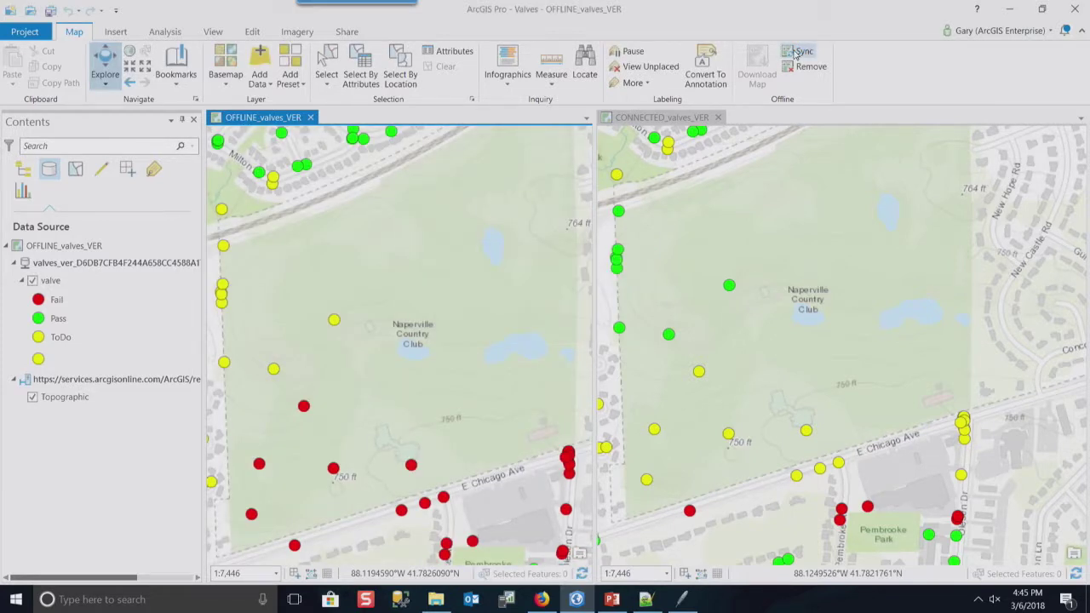
pyautogui.click(1074, 577)
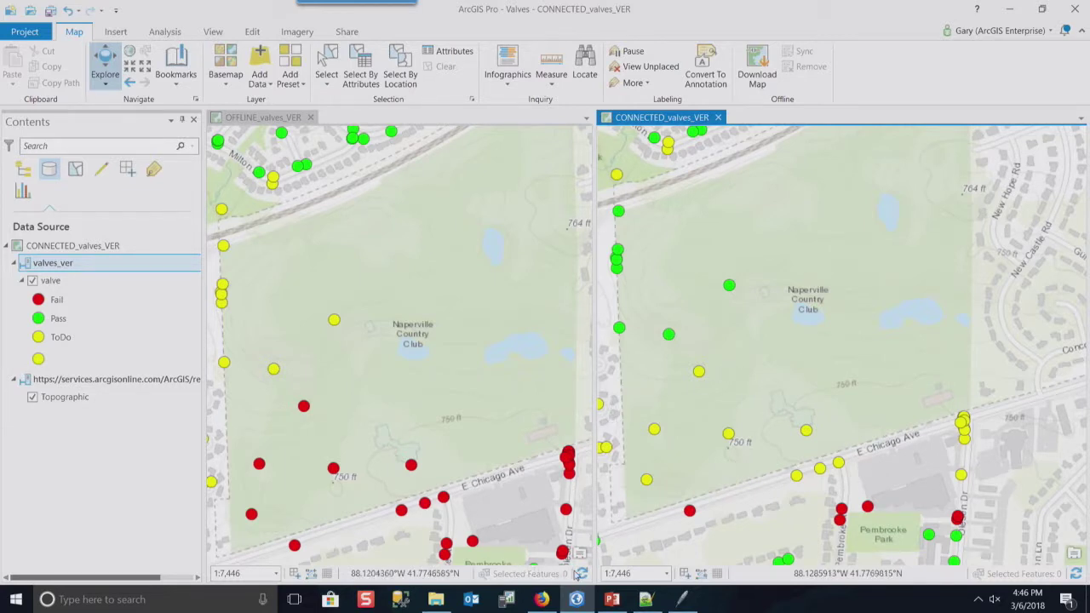
pyautogui.click(582, 577)
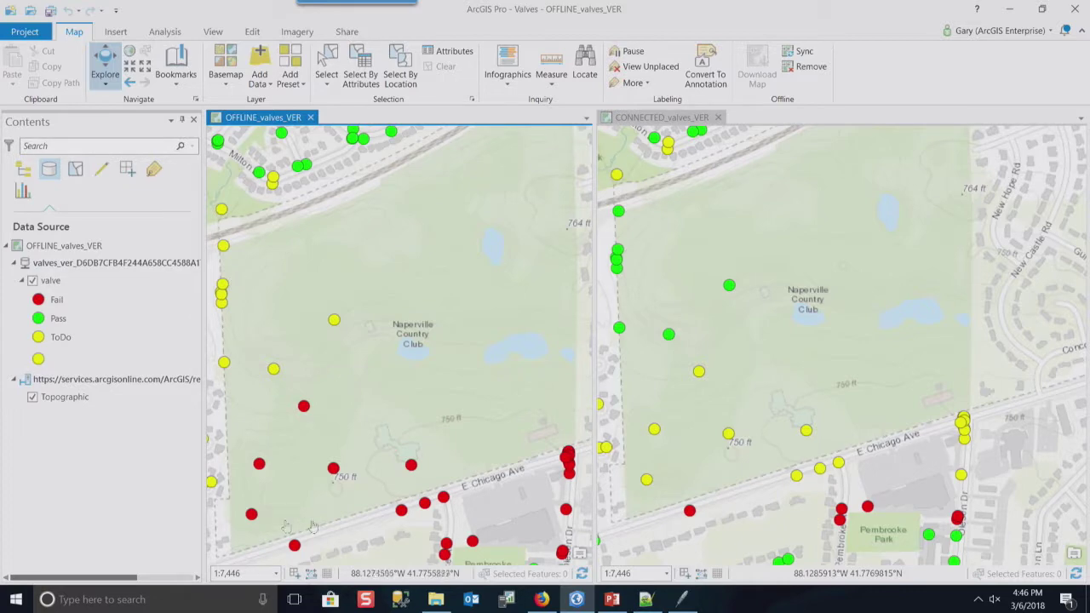
pyautogui.click(683, 599)
# Run Reconcile_Demo_new.py in Wing IDE until the output reports 'No versions to delete.' and 'Done.'
pyautogui.click(416, 225)
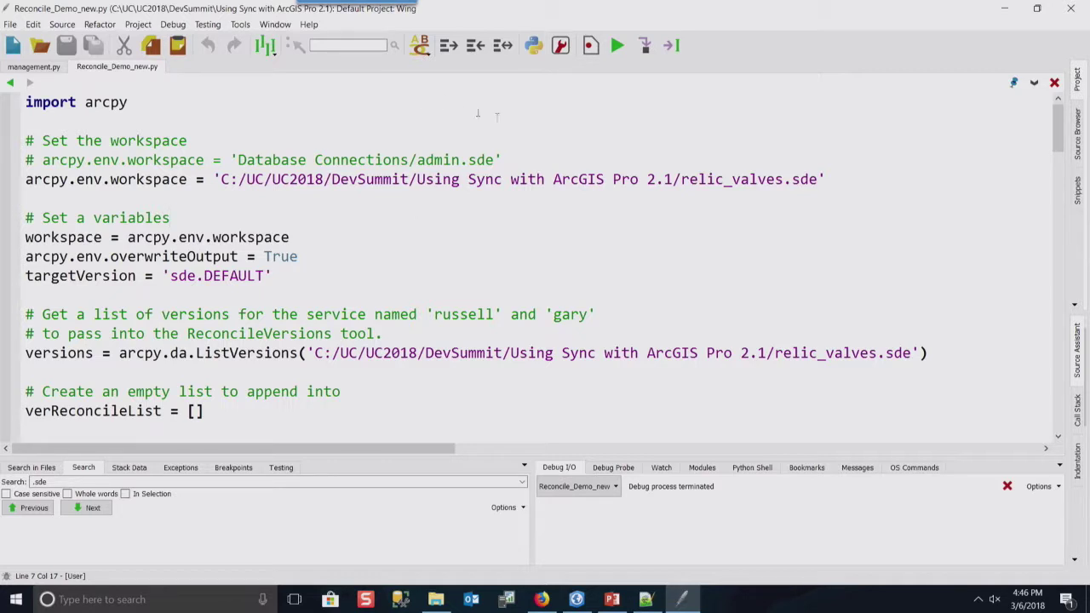
pyautogui.click(617, 47)
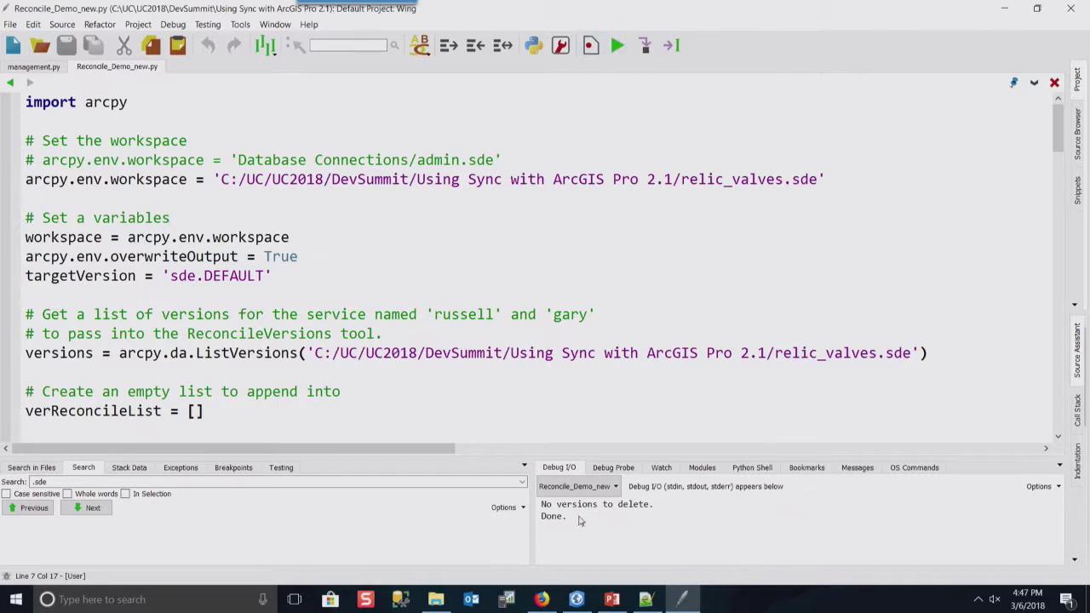
# Refresh the connected valve map and sync the offline valve map to show the posted edits
pyautogui.click(1005, 9)
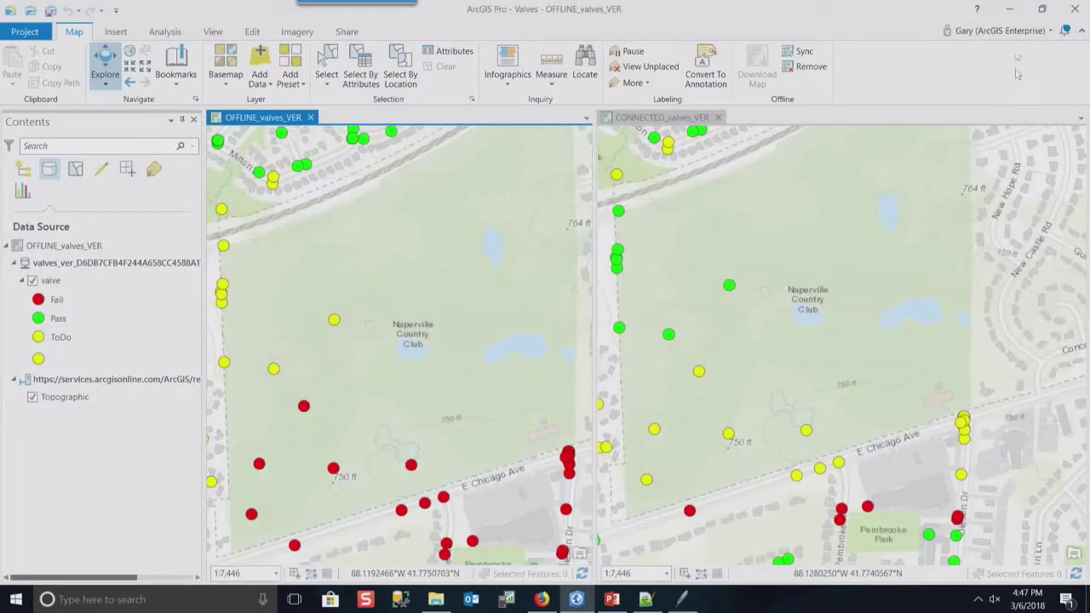
pyautogui.click(1076, 575)
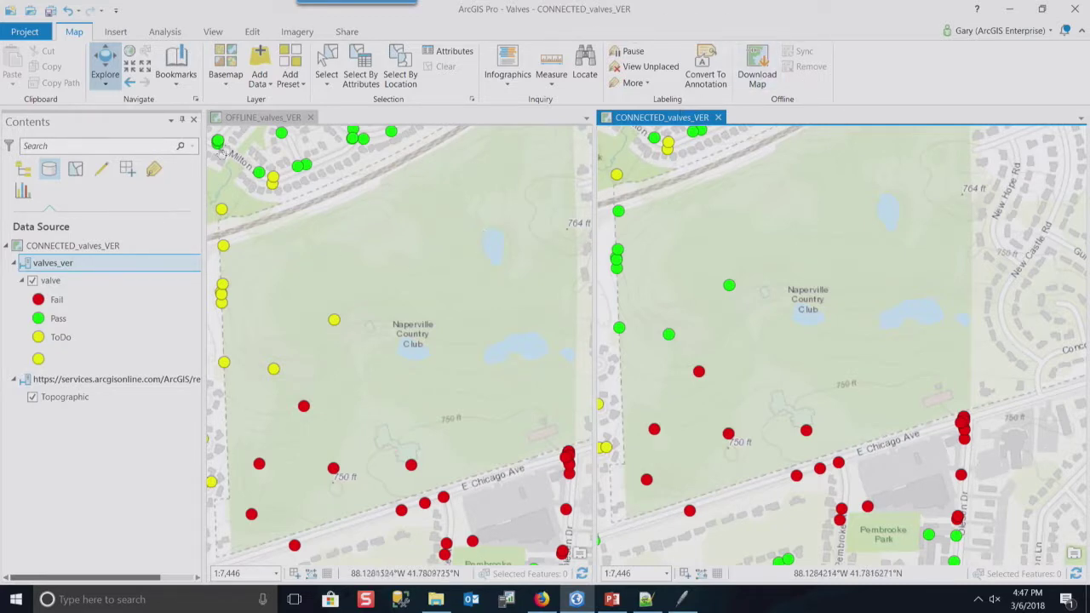
pyautogui.click(252, 119)
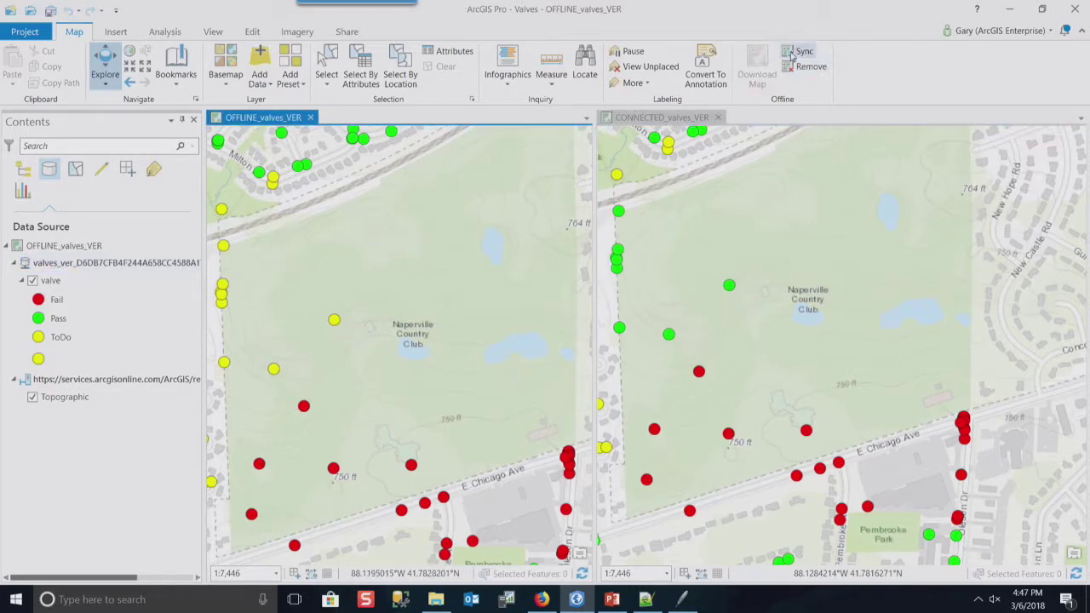
pyautogui.click(800, 53)
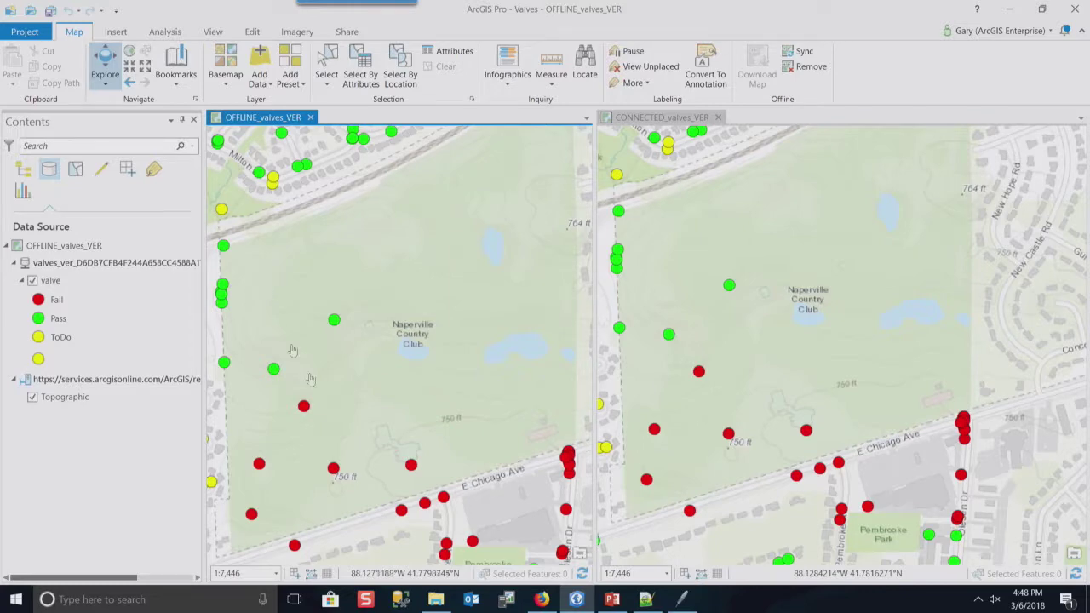
pyautogui.click(541, 599)
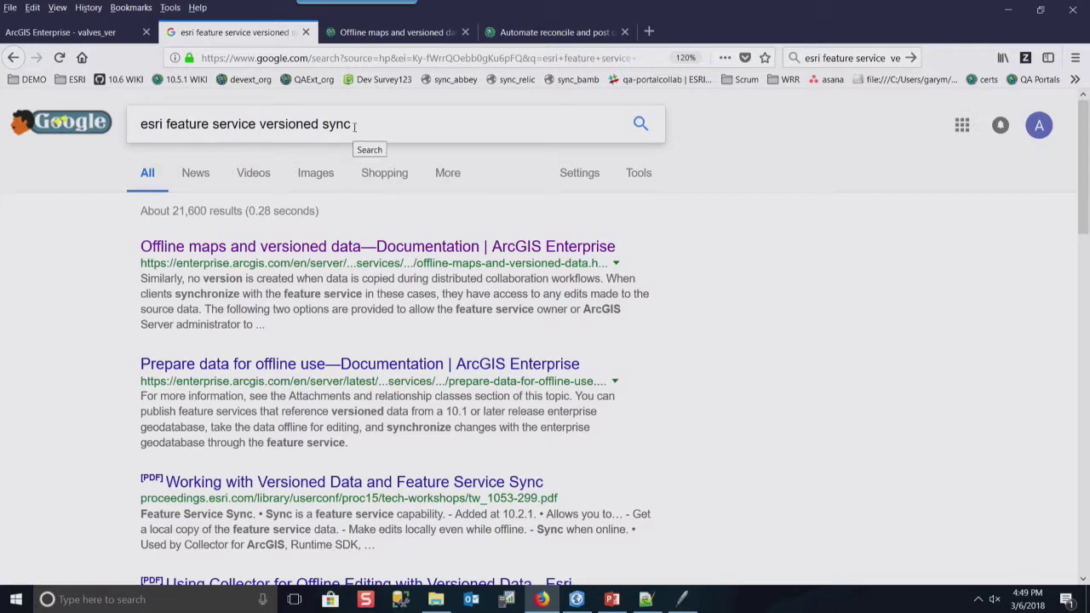
pyautogui.click(393, 31)
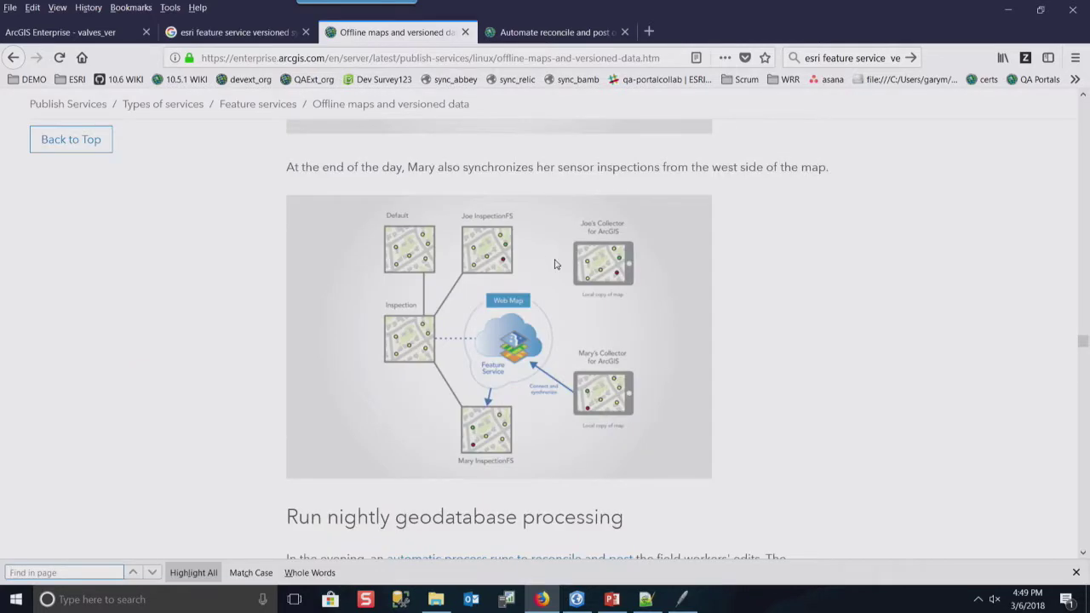
pyautogui.scroll(8, 674, 281)
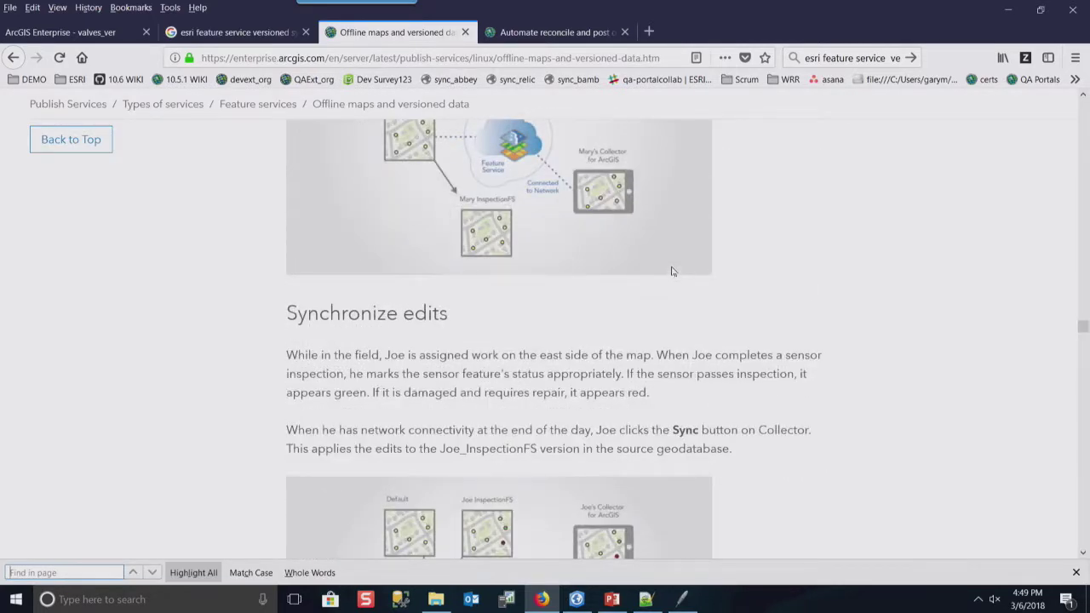
pyautogui.scroll(-8, 671, 271)
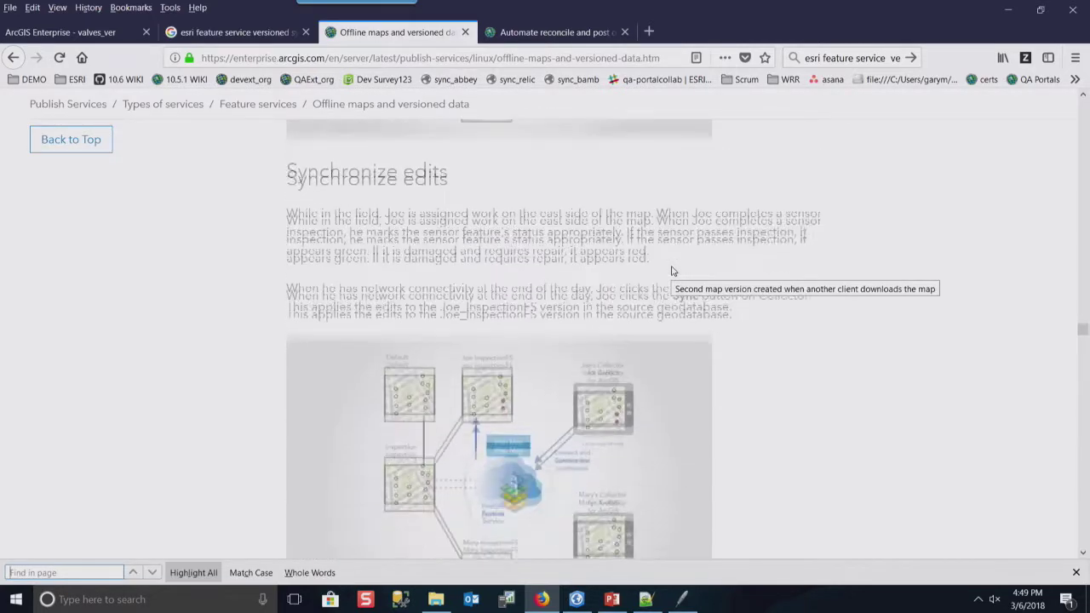
pyautogui.scroll(-3, 671, 271)
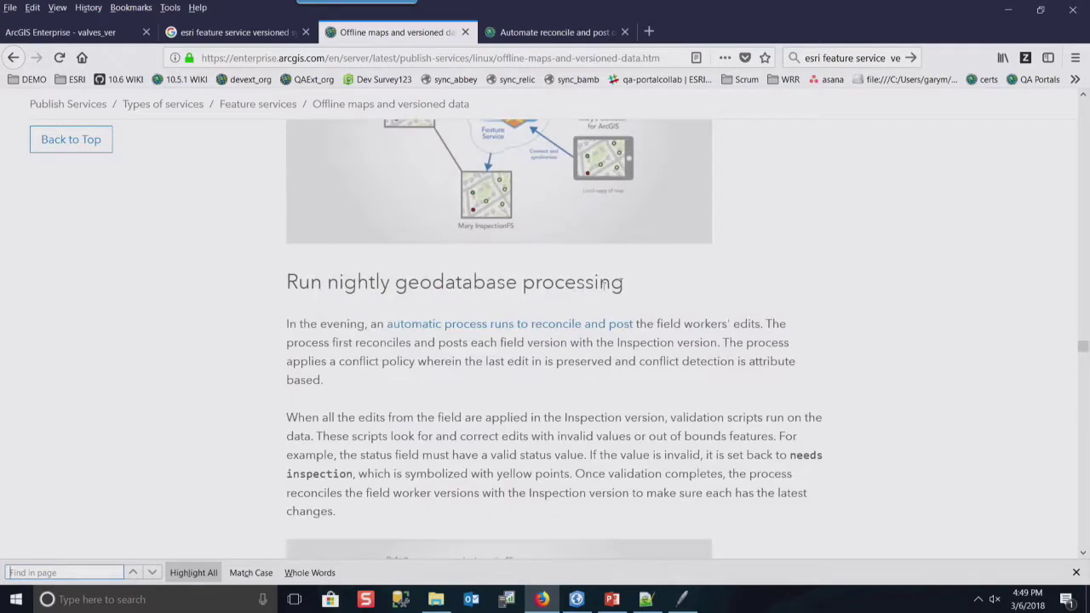
pyautogui.click(553, 33)
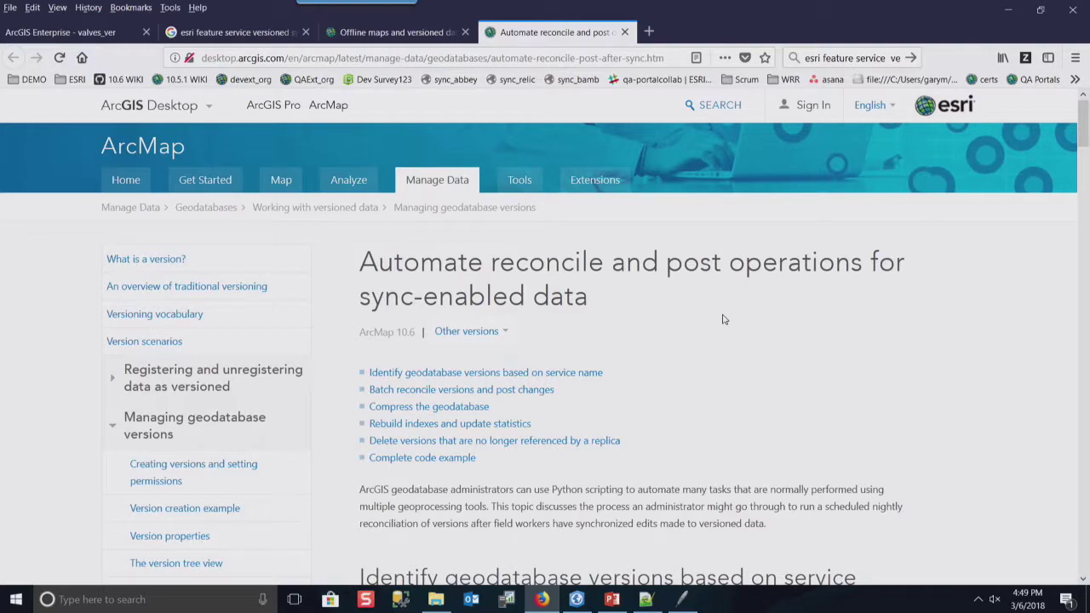
pyautogui.scroll(-5, 805, 349)
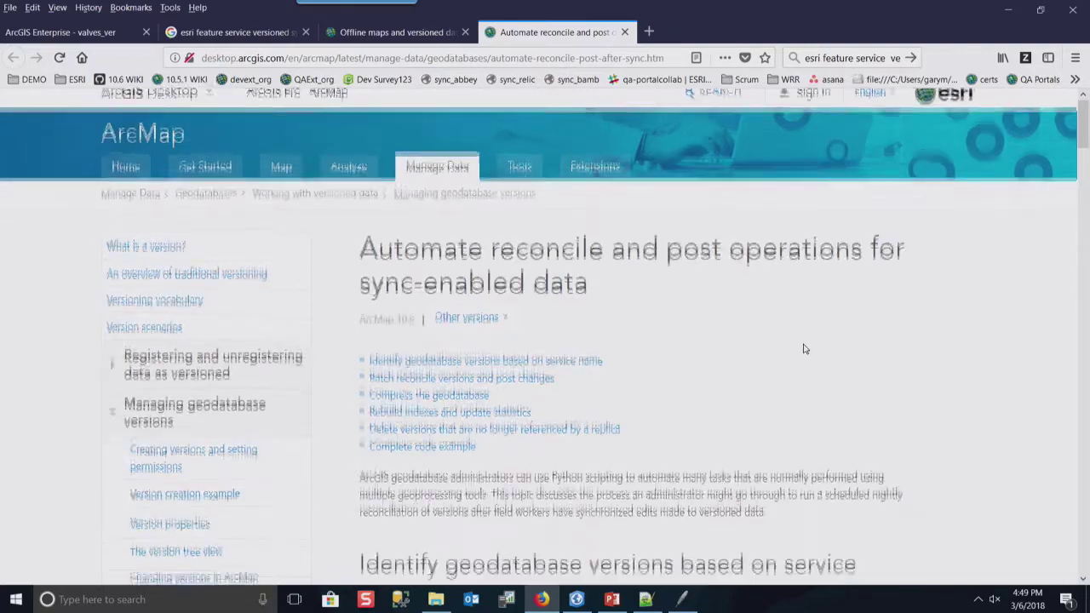
pyautogui.scroll(-7, 805, 349)
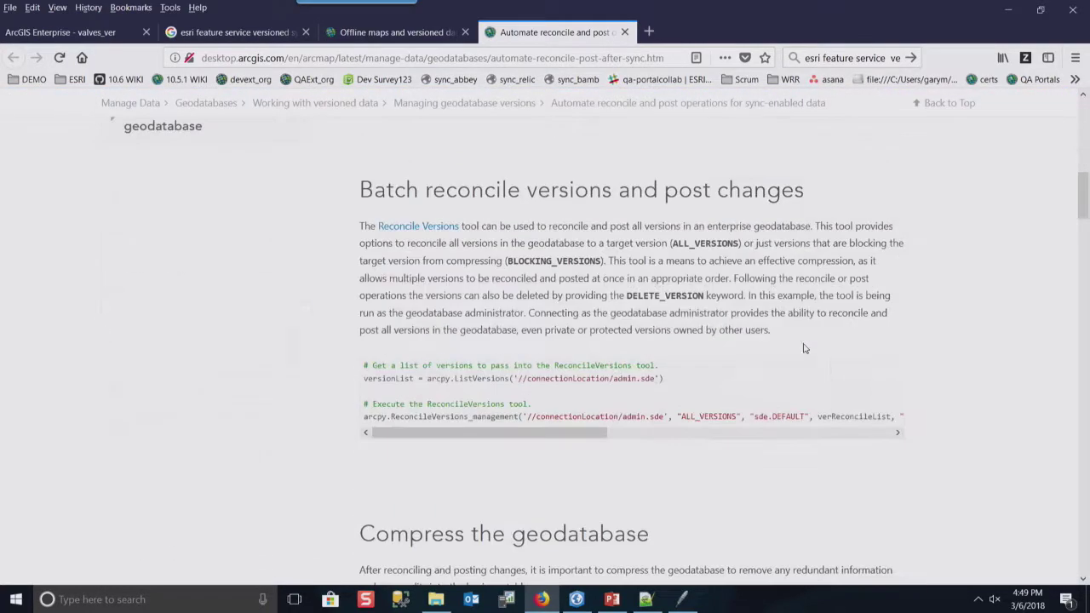
pyautogui.scroll(-3, 805, 348)
pyautogui.scroll(10, 805, 348)
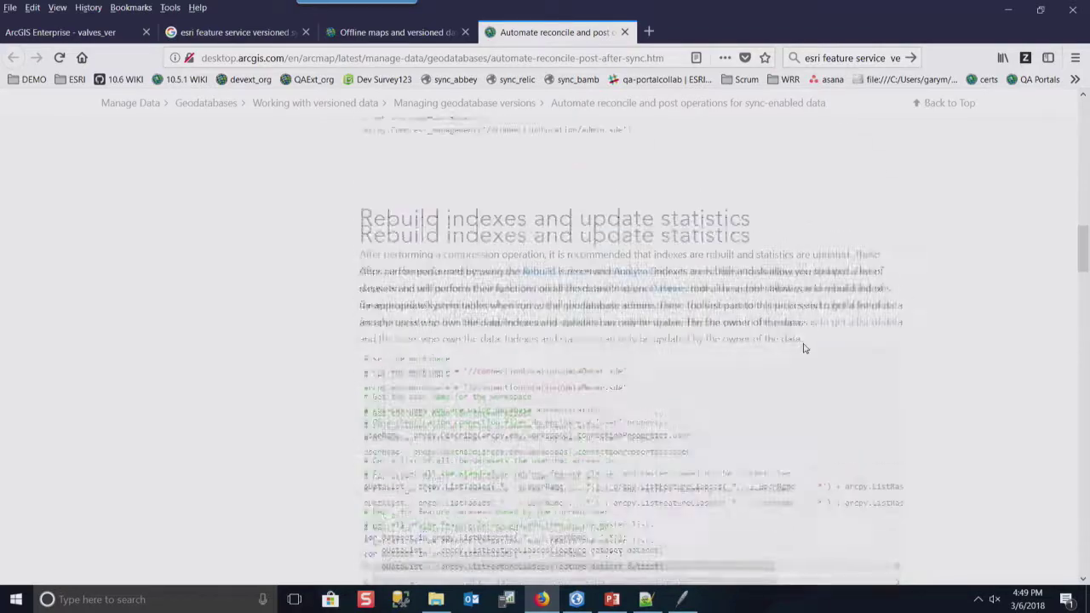
pyautogui.scroll(4, 804, 348)
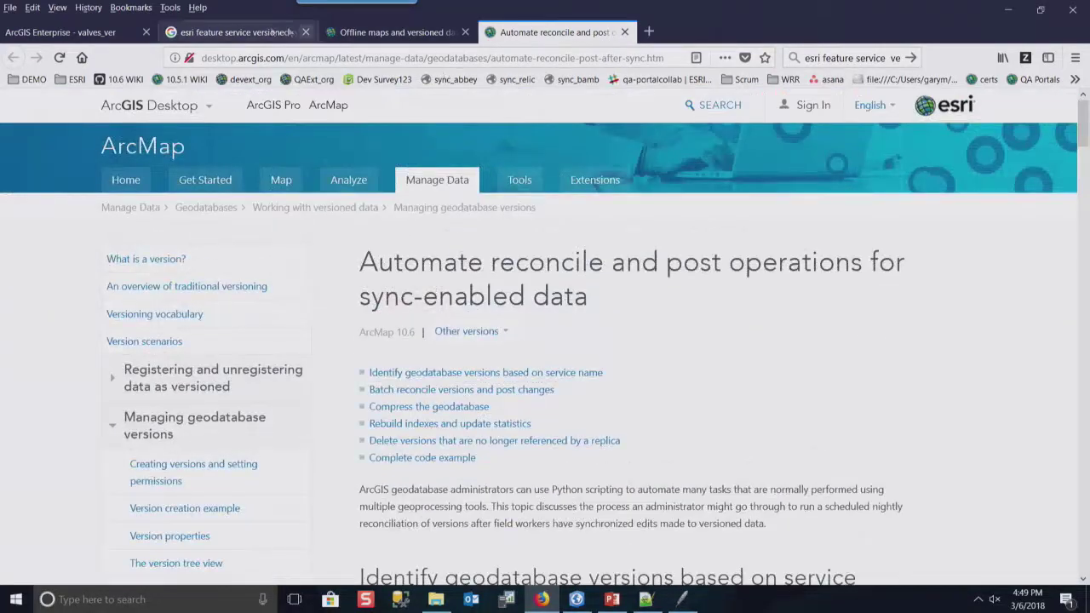
pyautogui.click(231, 31)
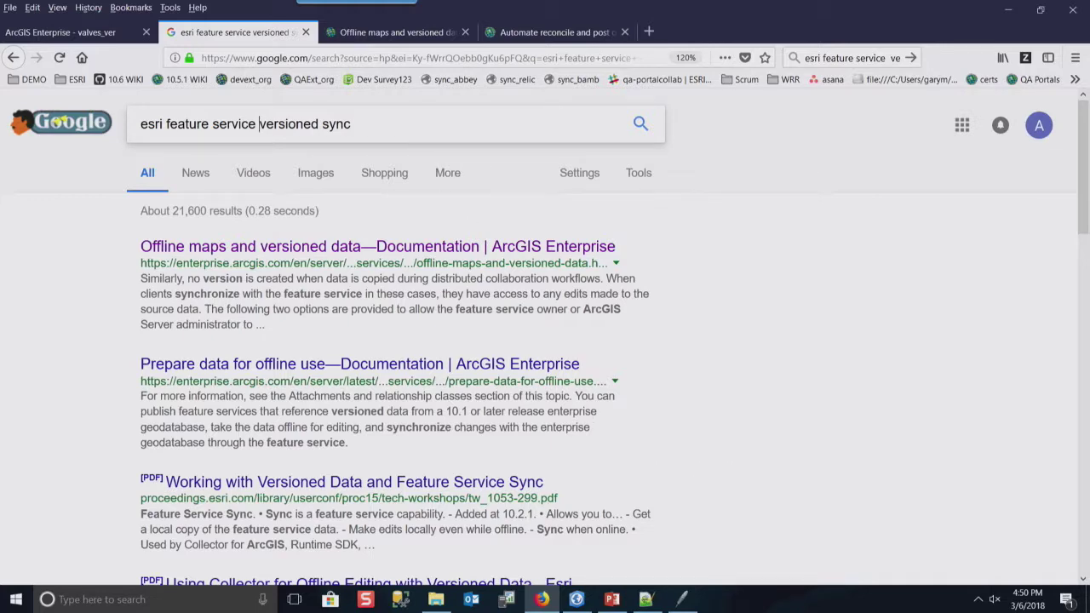
pyautogui.click(613, 600)
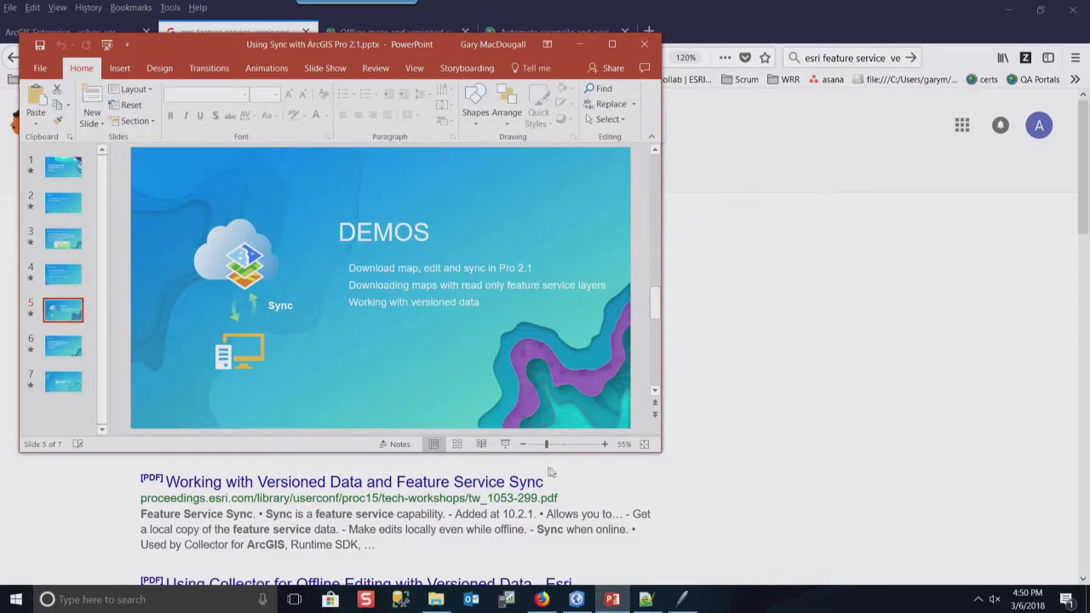
# Start the full-screen slide show from the DEMOS slide (slide 5)
pyautogui.click(505, 445)
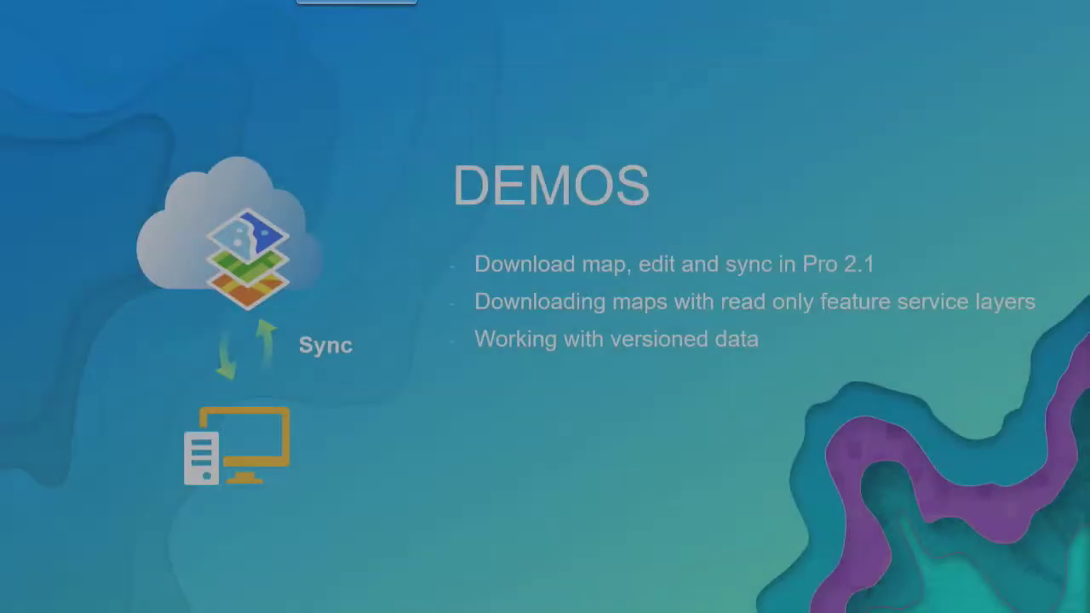